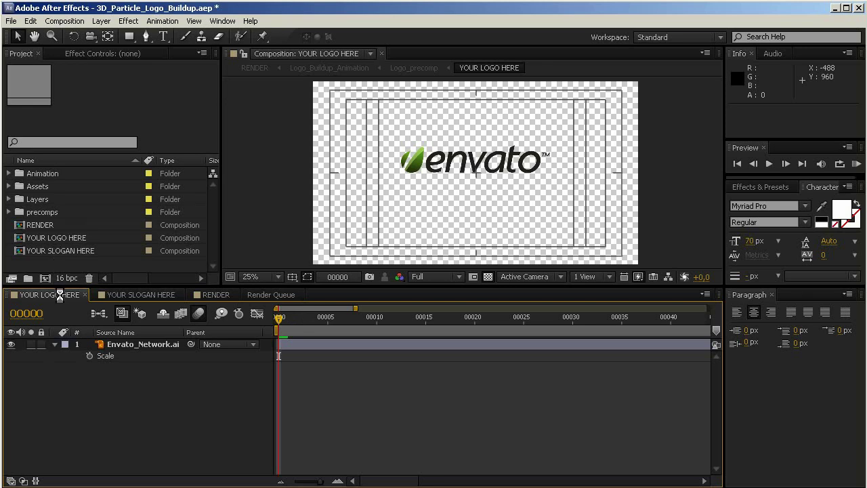
Step: Review the YOUR SLOGAN HERE, RENDER and YOUR LOGO HERE compositions
{"action": "left_click", "coordinate": [128, 294]}
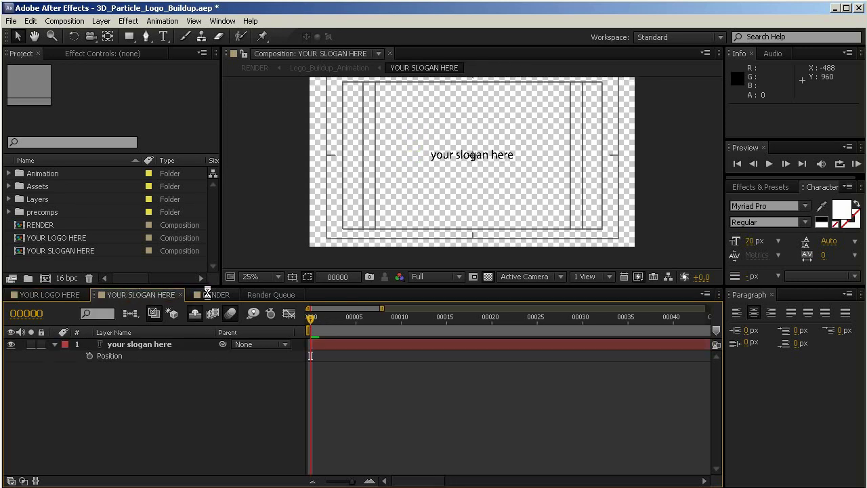
{"action": "left_click", "coordinate": [208, 294]}
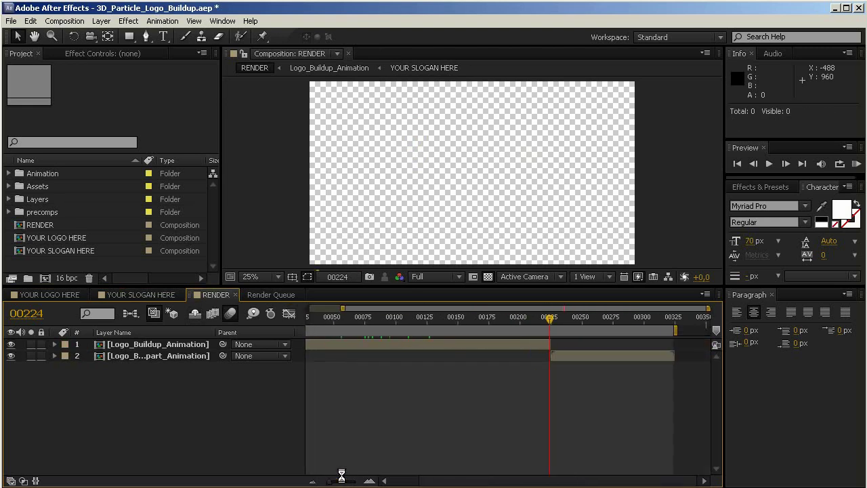
{"action": "left_click", "coordinate": [60, 296]}
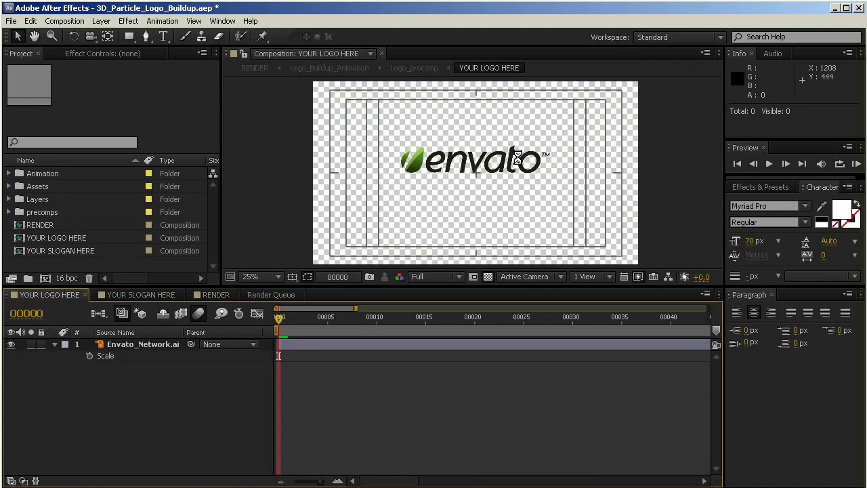
{"action": "left_click", "coordinate": [151, 295]}
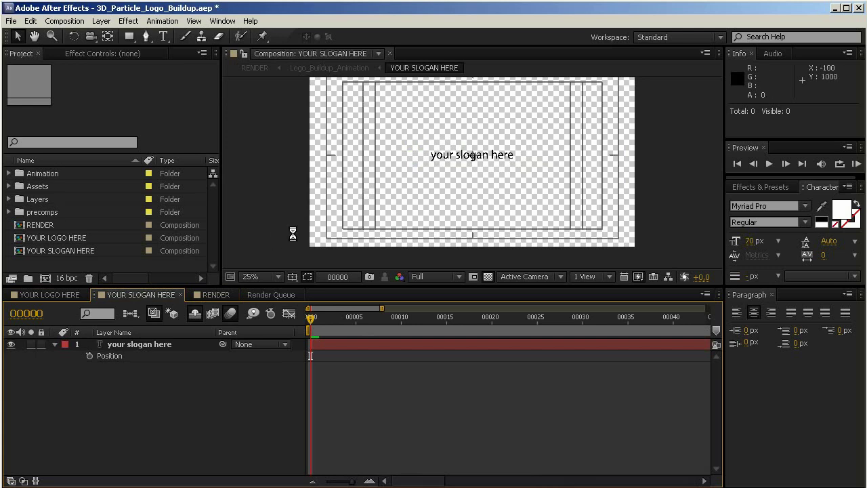
{"action": "left_click", "coordinate": [232, 294]}
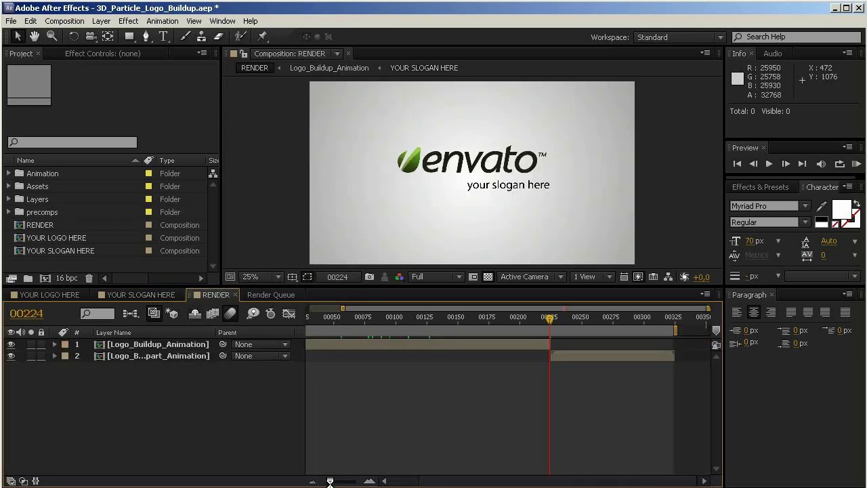
{"action": "left_click_drag", "start_coordinate": [329, 481], "coordinate": [322, 481]}
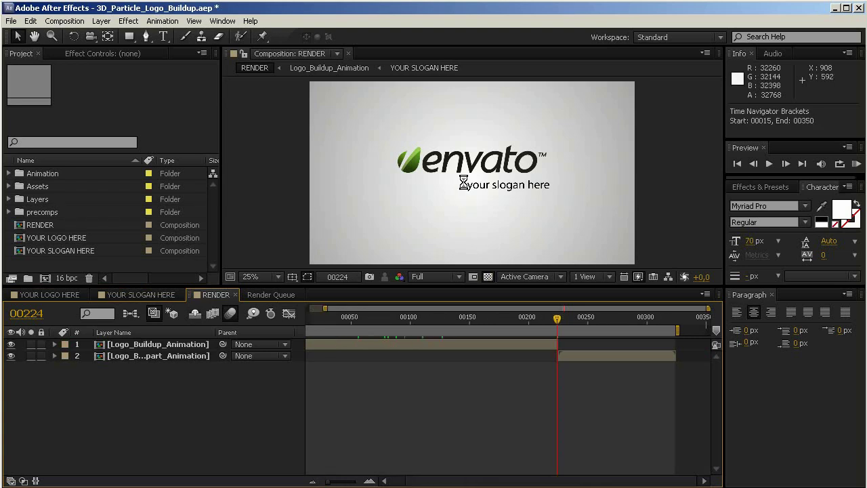
{"action": "left_click", "coordinate": [60, 294]}
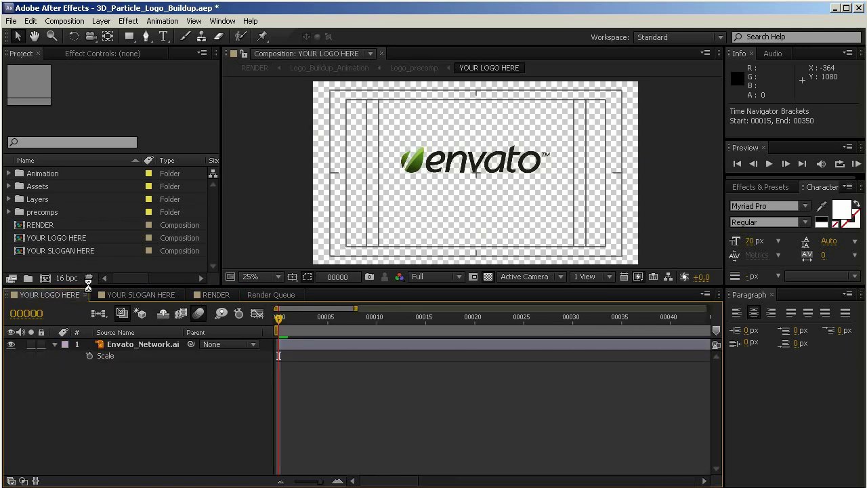
{"action": "left_click_drag", "start_coordinate": [88, 283], "coordinate": [87, 302]}
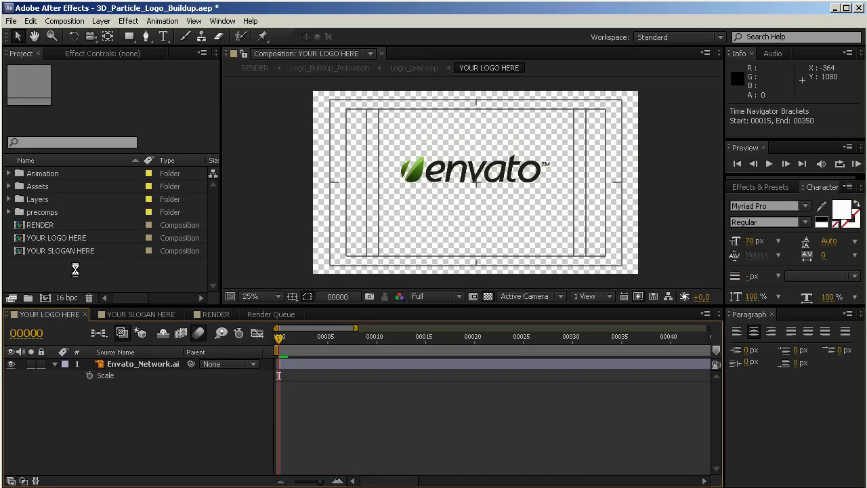
Step: Choose HartmannFX_LOGO_tuerkis.png in the Import File dialog via File > Import > File
{"action": "left_click", "coordinate": [12, 21]}
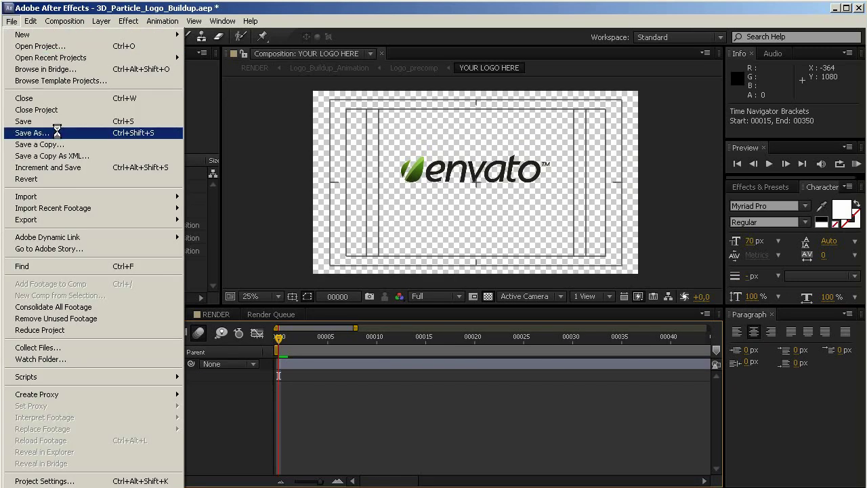
{"action": "mouse_move", "coordinate": [61, 197]}
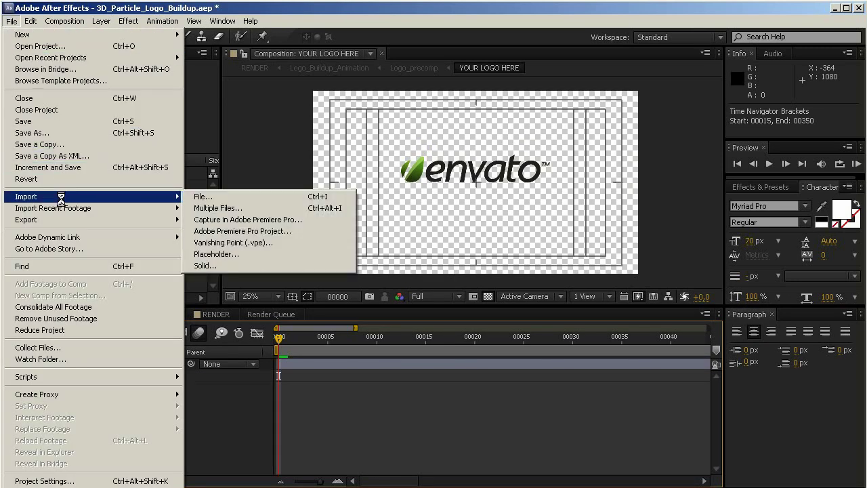
{"action": "left_click", "coordinate": [221, 196]}
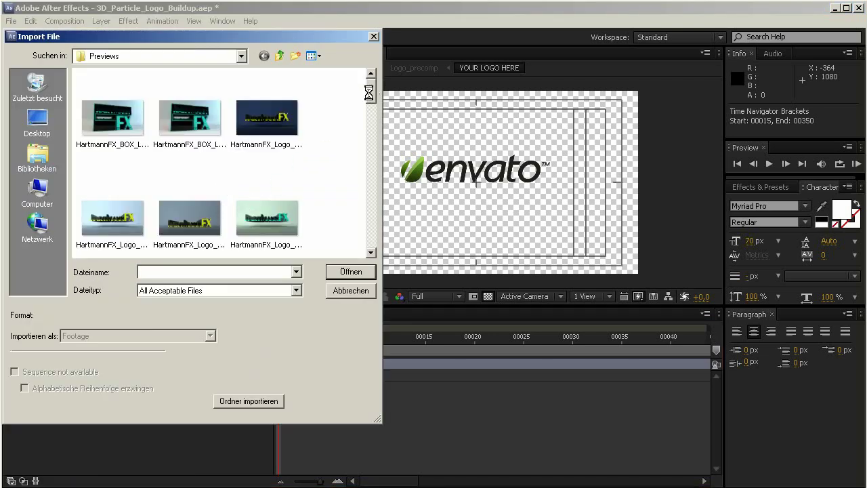
{"action": "left_click_drag", "start_coordinate": [369, 93], "coordinate": [369, 174]}
{"action": "left_click", "coordinate": [204, 162]}
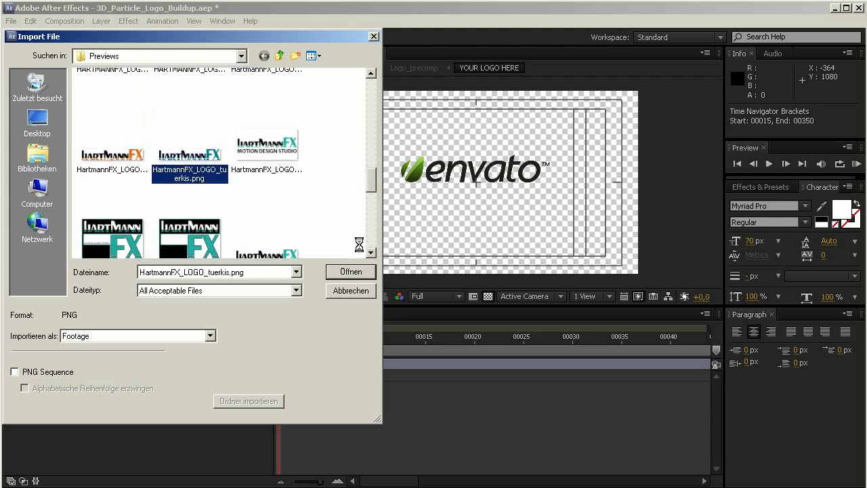
Step: Import the logo, add it to YOUR LOGO HERE, and hide the Envato logo layer
{"action": "left_click", "coordinate": [357, 272]}
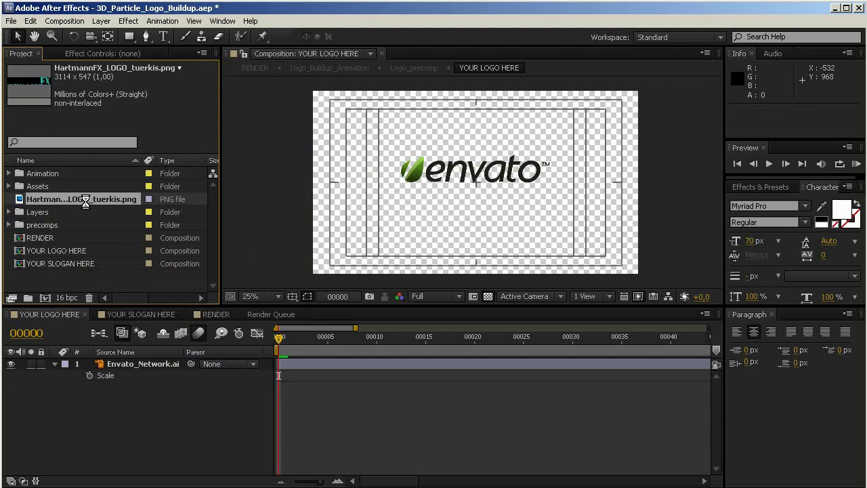
{"action": "left_click_drag", "start_coordinate": [30, 199], "coordinate": [95, 359]}
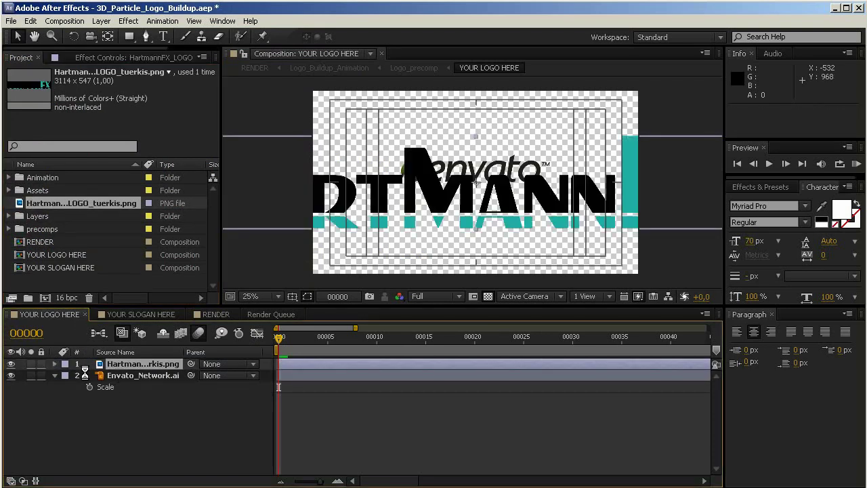
{"action": "left_click", "coordinate": [10, 376]}
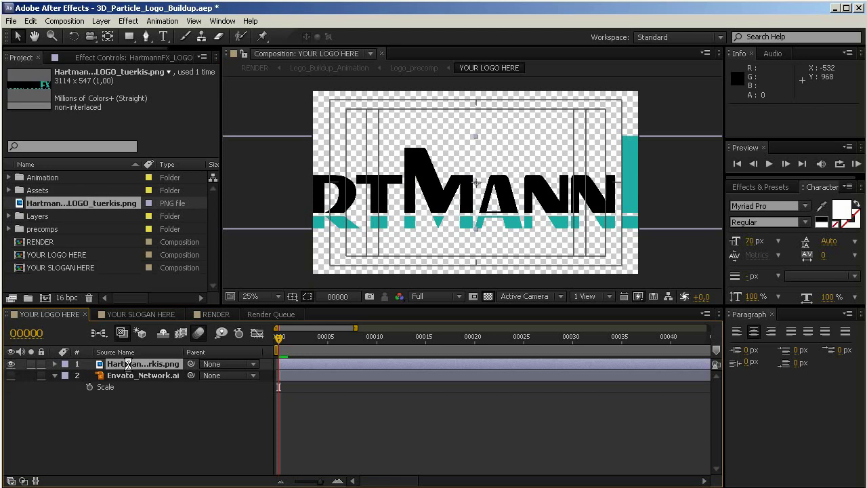
Step: Set the HartmannFX logo layer's Scale to 35%
{"action": "key", "text": "ctrl+a"}
{"action": "key", "text": "s"}
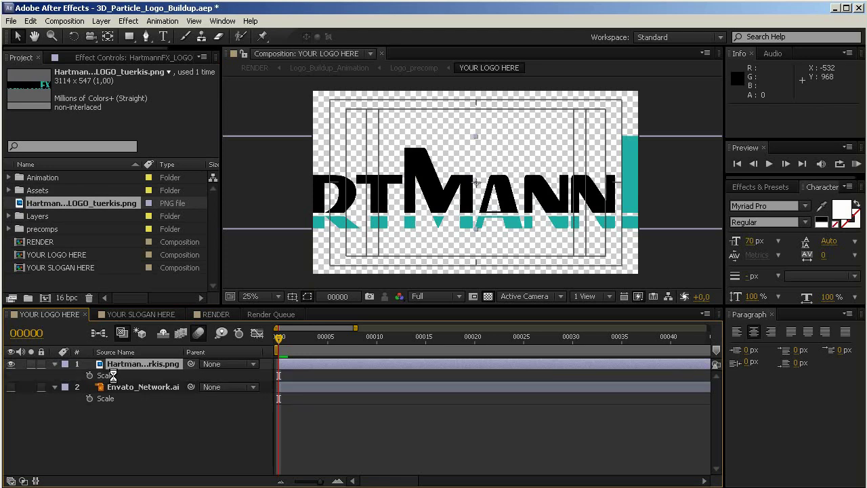
{"action": "key", "text": "F4"}
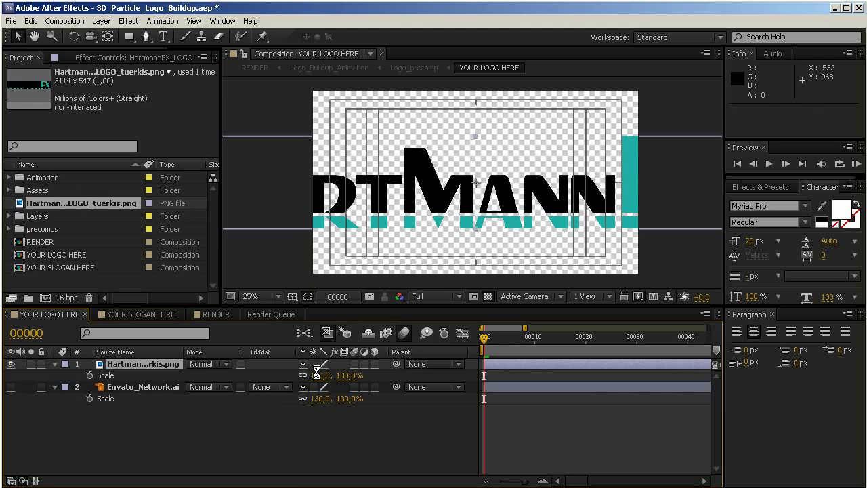
{"action": "left_click", "coordinate": [321, 375]}
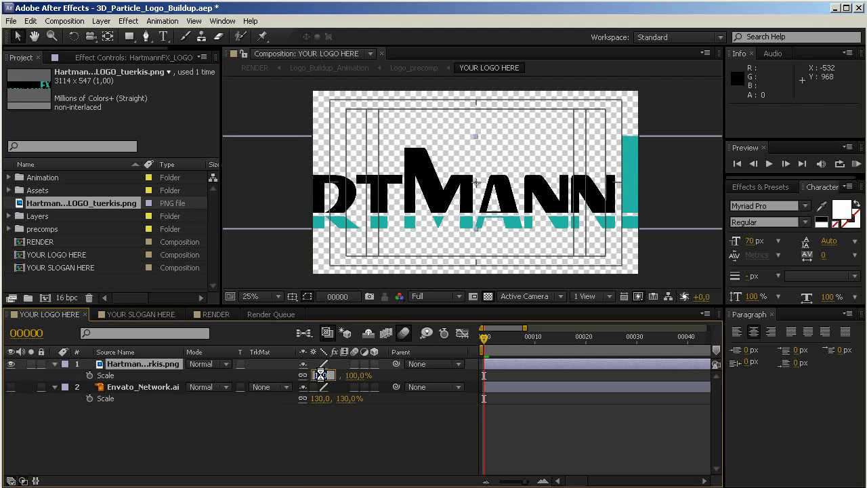
{"action": "type", "text": "35"}
{"action": "key", "text": "Return"}
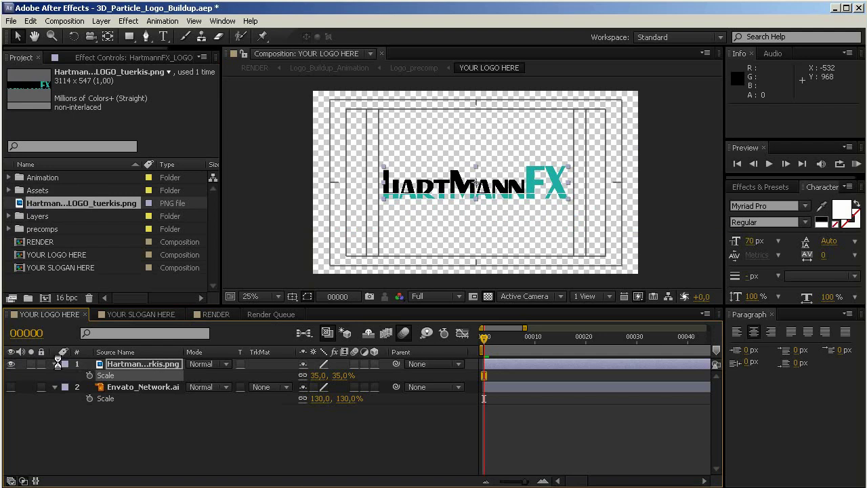
{"action": "left_click", "coordinate": [459, 185]}
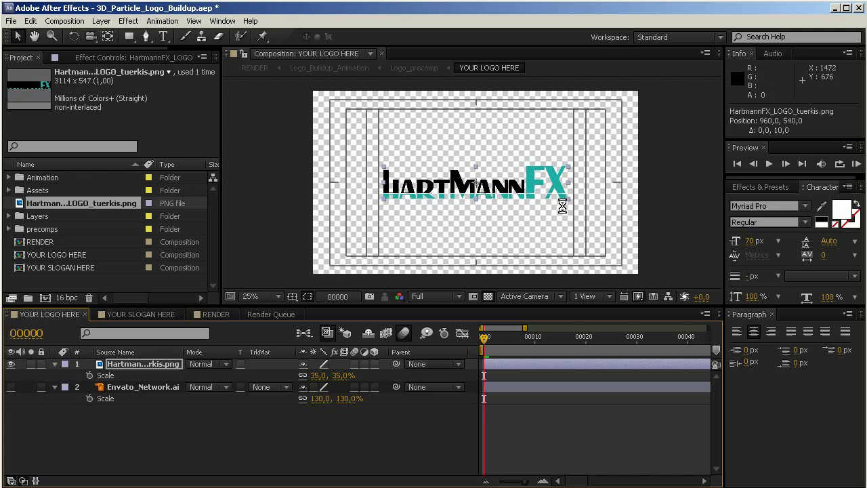
Step: Nudge the logo slightly upward and preview it in RENDER
{"action": "left_click", "coordinate": [156, 366]}
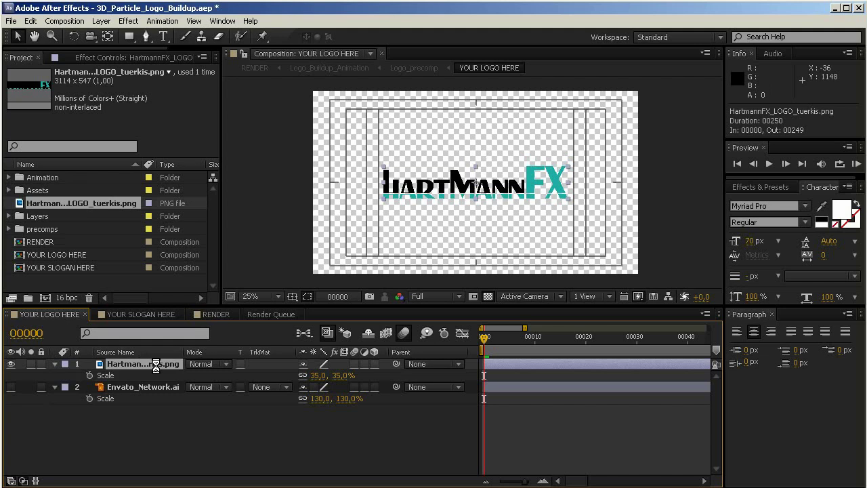
{"action": "key", "text": "shift+Up"}
{"action": "key", "text": "shift+Up"}
{"action": "key", "text": "shift+Up"}
{"action": "key", "text": "shift+Up"}
{"action": "key", "text": "shift+Up"}
{"action": "key", "text": "shift+Up"}
{"action": "key", "text": "shift+Up"}
{"action": "key", "text": "shift+Up"}
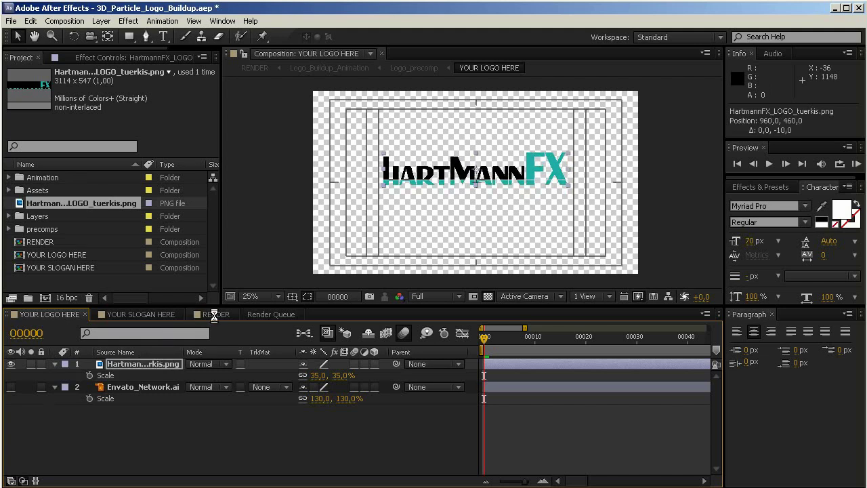
{"action": "left_click", "coordinate": [214, 315]}
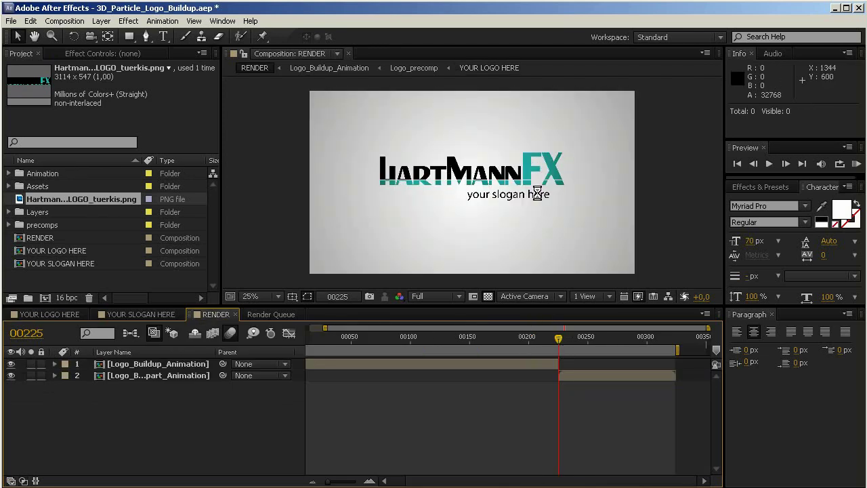
Step: Replace the 'your slogan here' text with 'please dont forget to rate' and view it in RENDER
{"action": "left_click", "coordinate": [134, 315]}
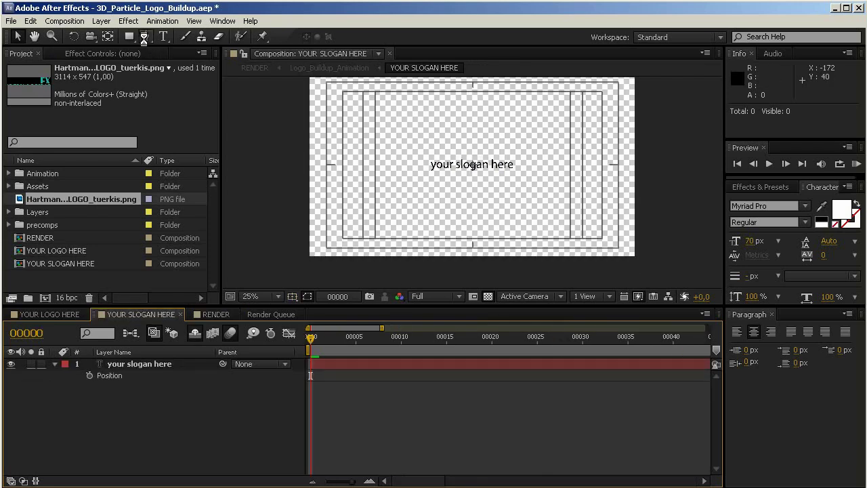
{"action": "key", "text": "ctrl+t"}
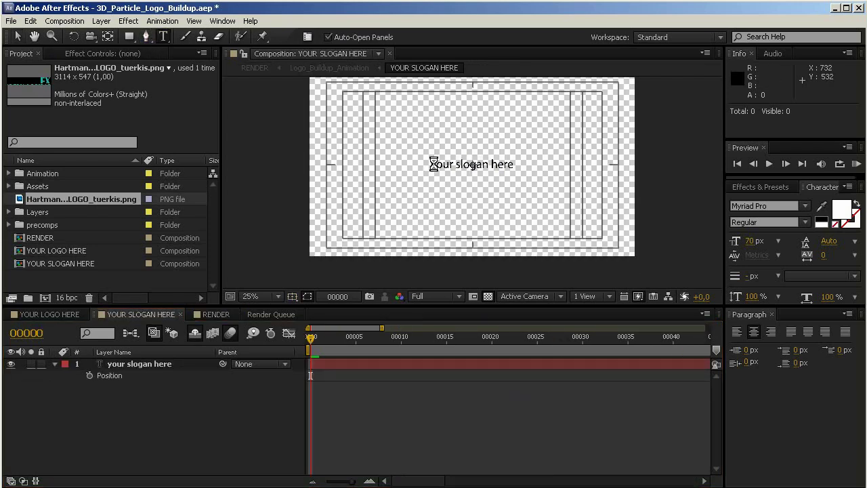
{"action": "left_click_drag", "start_coordinate": [434, 164], "coordinate": [507, 165]}
{"action": "key", "text": "BackSpace"}
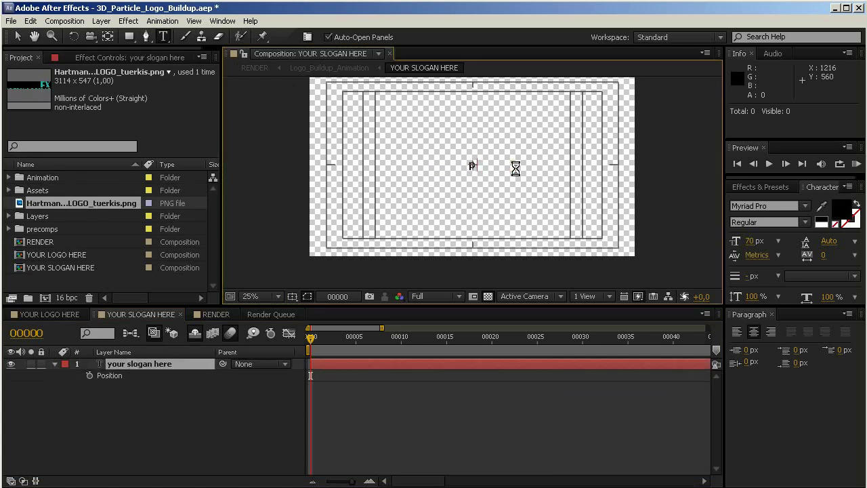
{"action": "type", "text": "please dont f"}
{"action": "type", "text": "orget that"}
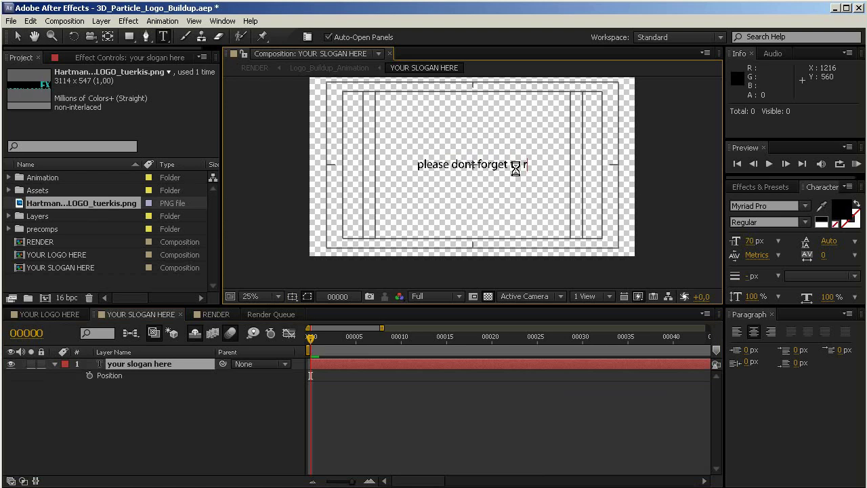
{"action": "type", "text": "e"}
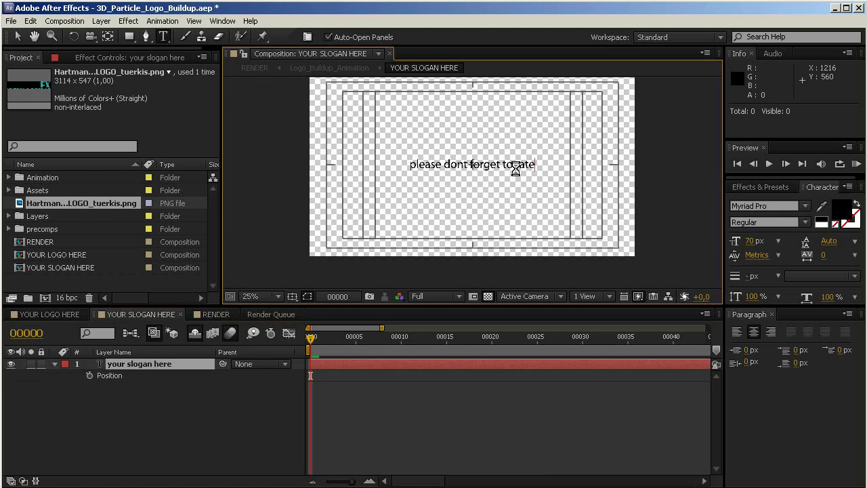
{"action": "left_click", "coordinate": [212, 313]}
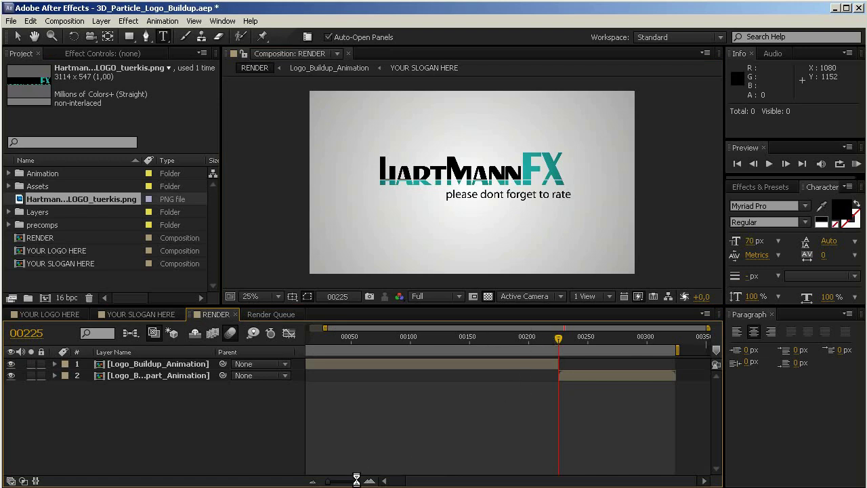
Step: Shift the slogan text layer 10 pixels left in YOUR SLOGAN HERE
{"action": "left_click_drag", "start_coordinate": [327, 481], "coordinate": [325, 480]}
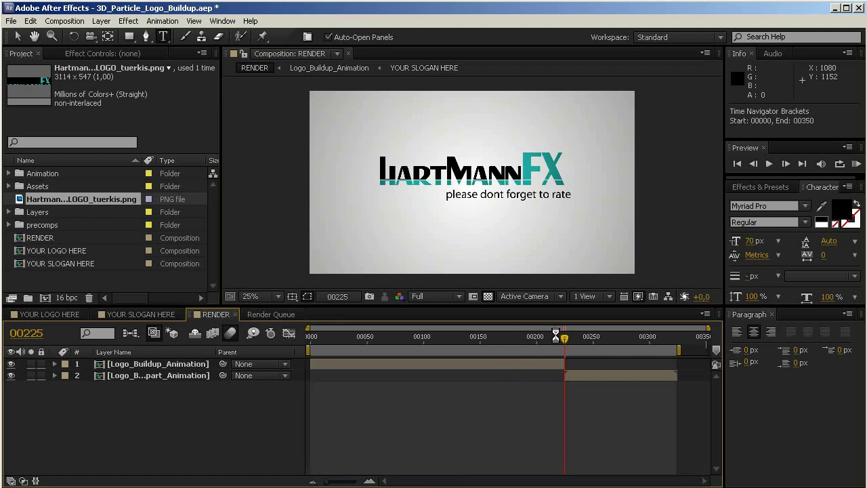
{"action": "left_click_drag", "start_coordinate": [555, 336], "coordinate": [554, 336]}
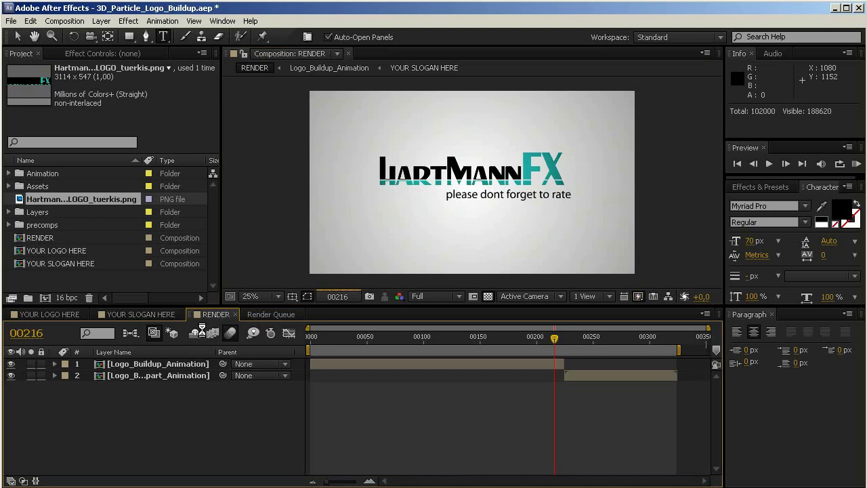
{"action": "left_click", "coordinate": [169, 314]}
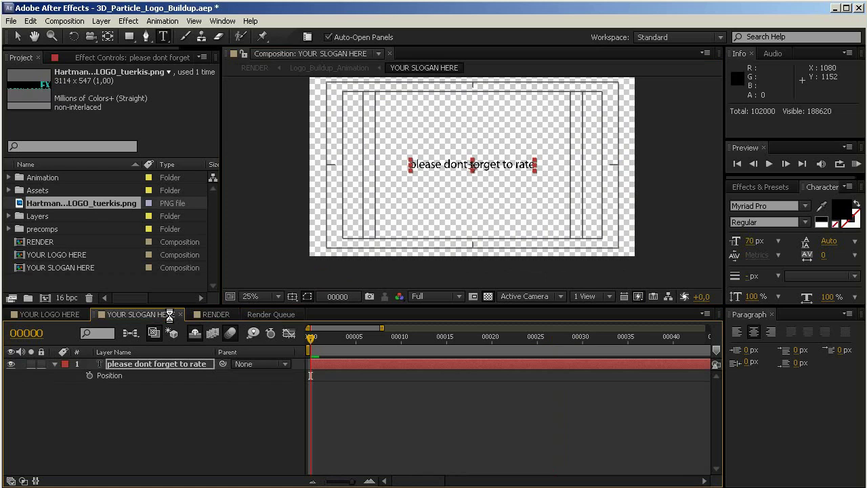
{"action": "left_click", "coordinate": [168, 365]}
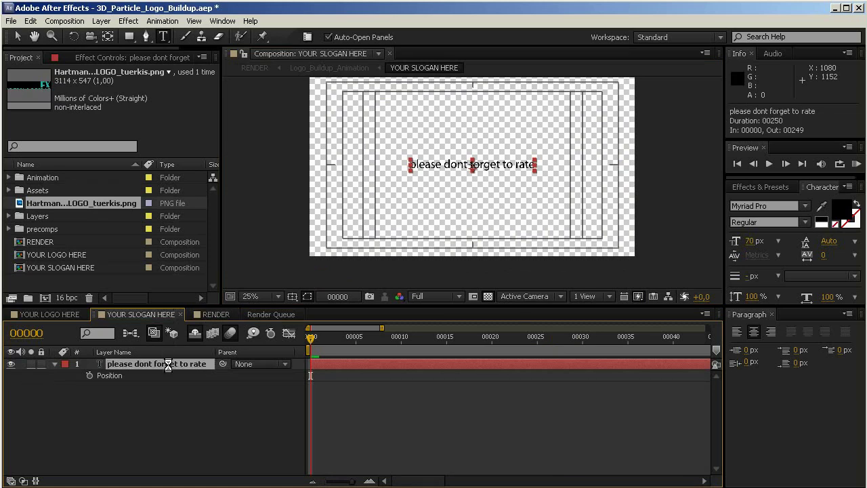
{"action": "key", "text": "shift+Left"}
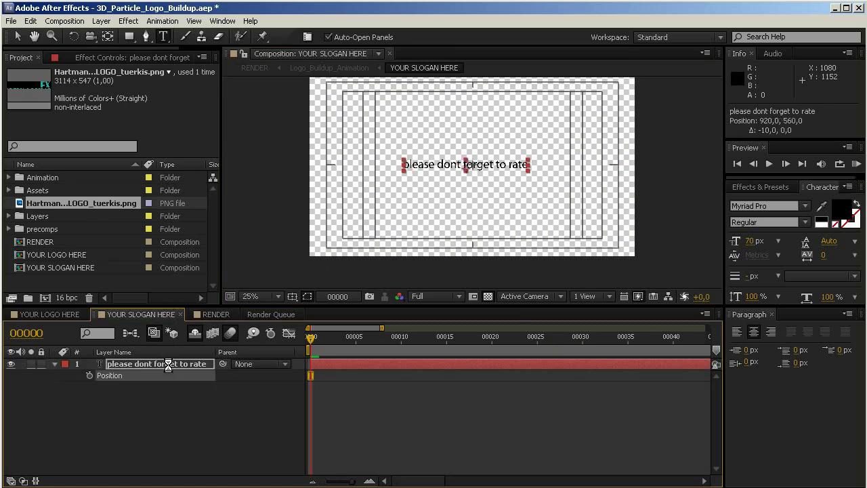
Step: Set the RENDER preview resolution to Quarter
{"action": "left_click", "coordinate": [225, 314]}
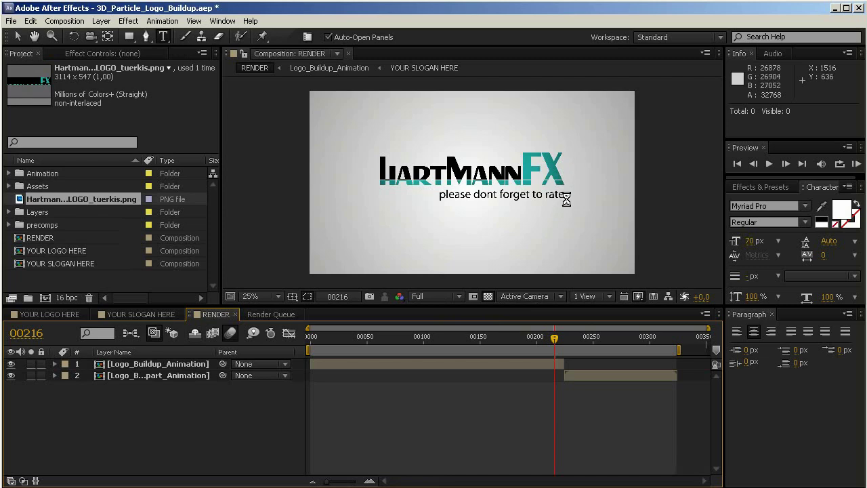
{"action": "left_click", "coordinate": [455, 297]}
{"action": "left_click", "coordinate": [433, 363]}
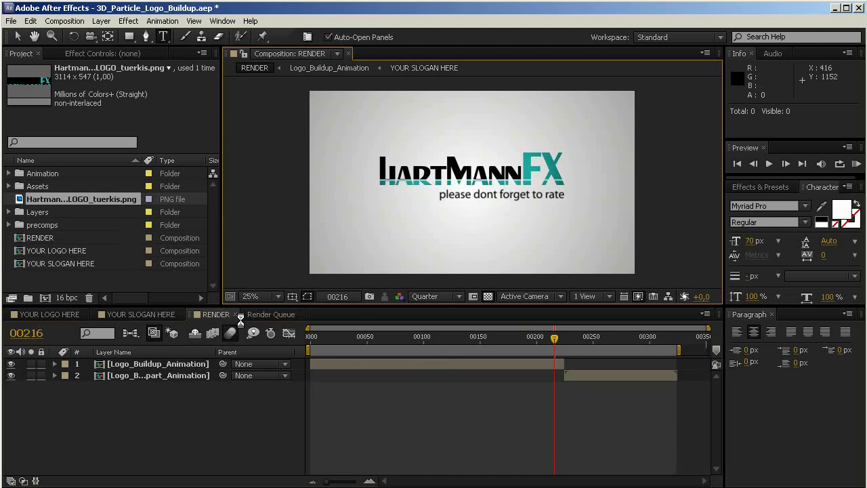
{"action": "left_click", "coordinate": [326, 336]}
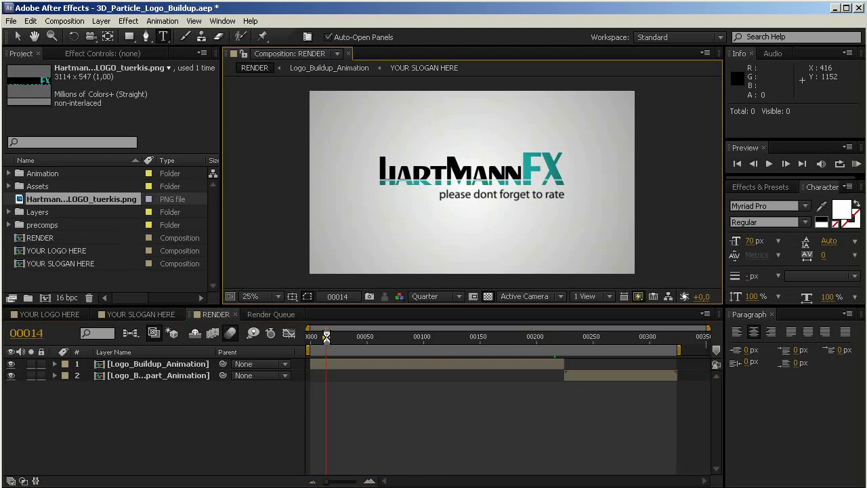
{"action": "left_click", "coordinate": [348, 337]}
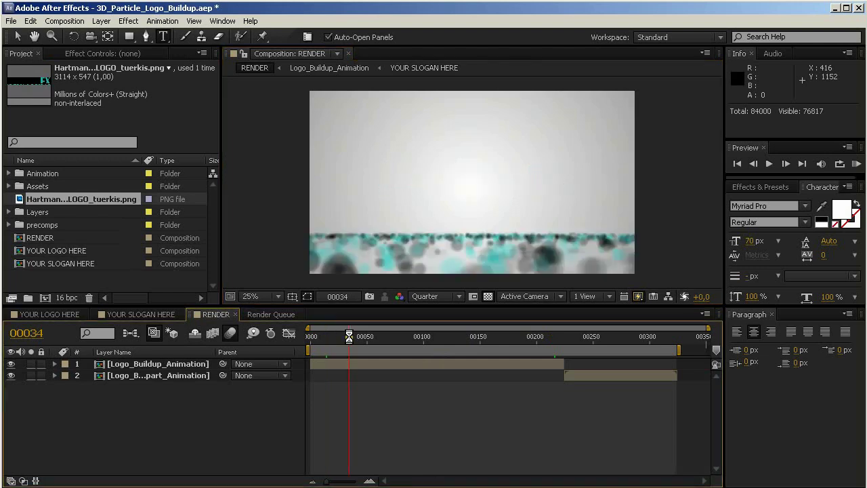
{"action": "left_click", "coordinate": [388, 337]}
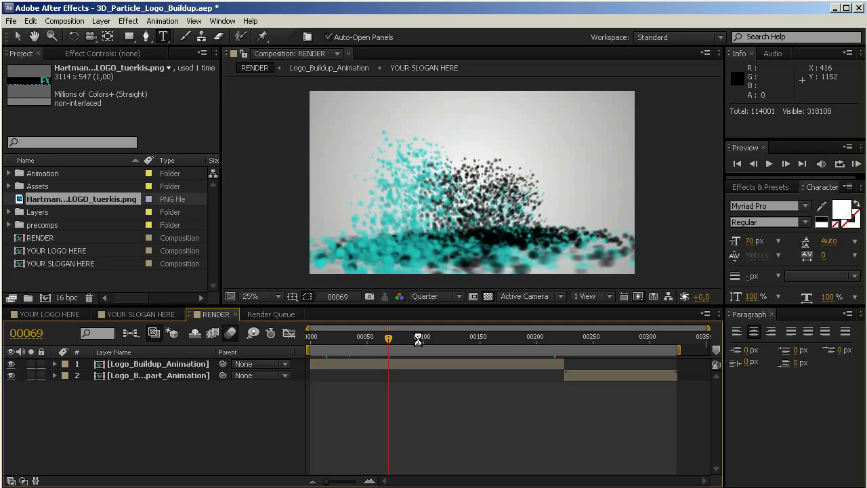
{"action": "left_click", "coordinate": [418, 337]}
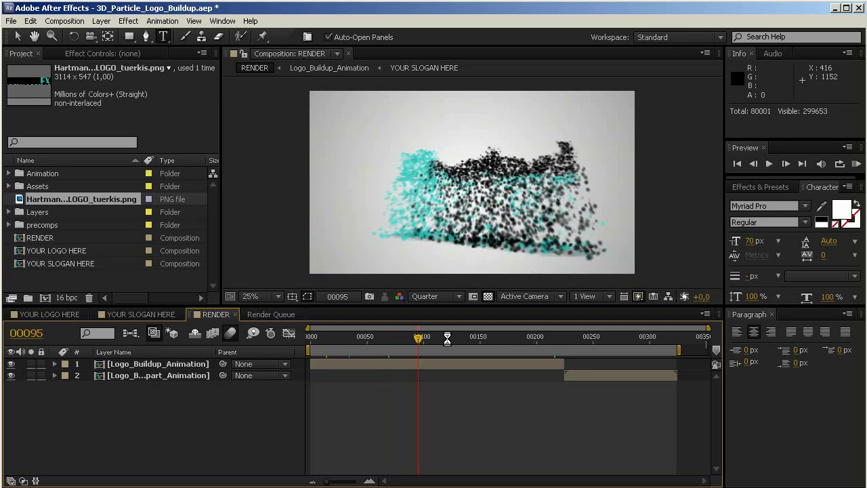
{"action": "left_click", "coordinate": [447, 336]}
{"action": "left_click", "coordinate": [474, 337]}
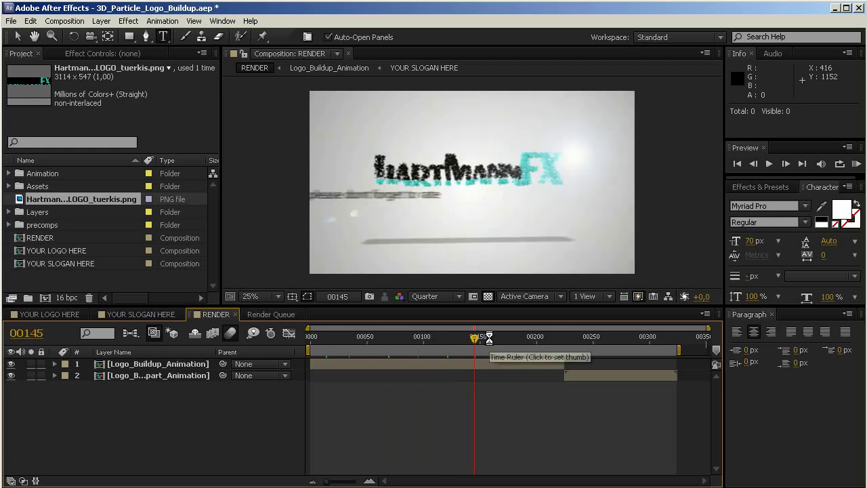
{"action": "left_click", "coordinate": [506, 337]}
{"action": "left_click", "coordinate": [534, 337]}
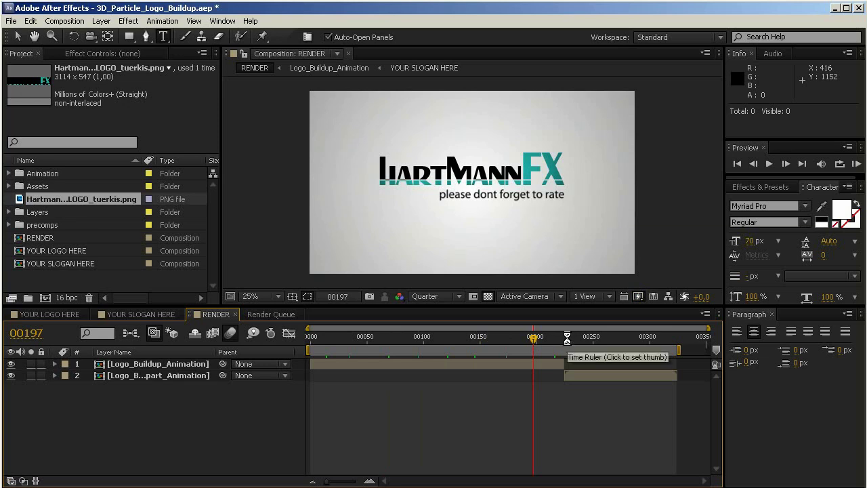
{"action": "left_click", "coordinate": [567, 339]}
{"action": "left_click", "coordinate": [580, 337]}
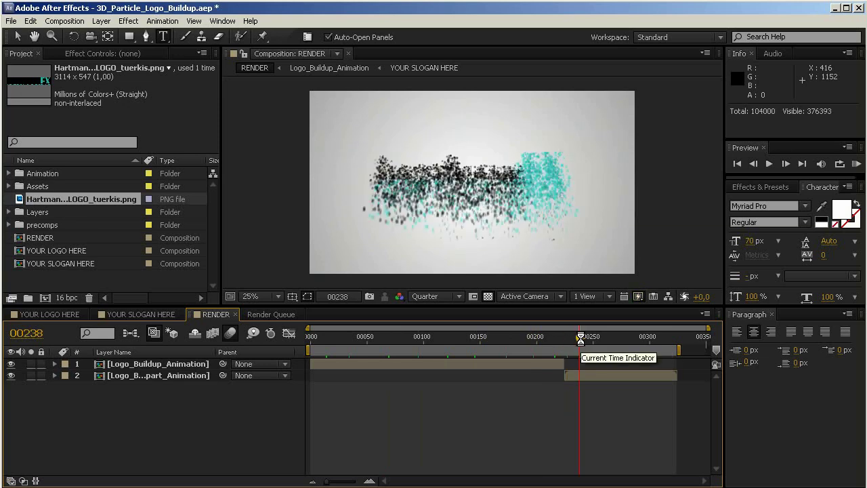
{"action": "left_click_drag", "start_coordinate": [580, 339], "coordinate": [612, 338]}
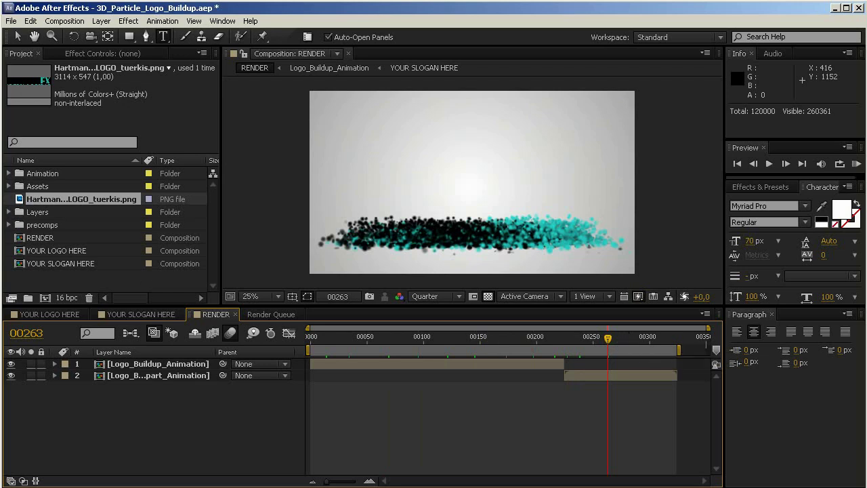
{"action": "left_click", "coordinate": [540, 336]}
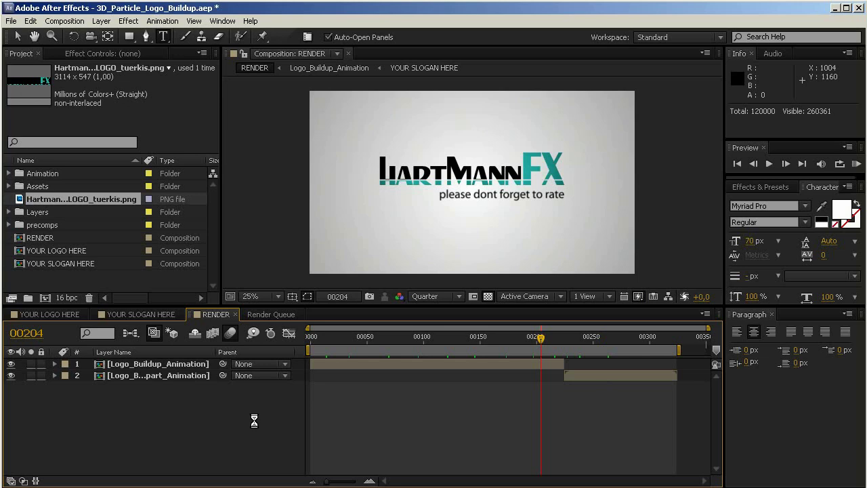
Step: Select the Logo_Buildup_Animation layer in RENDER and scrub between frames 183 and 238
{"action": "left_click", "coordinate": [149, 363]}
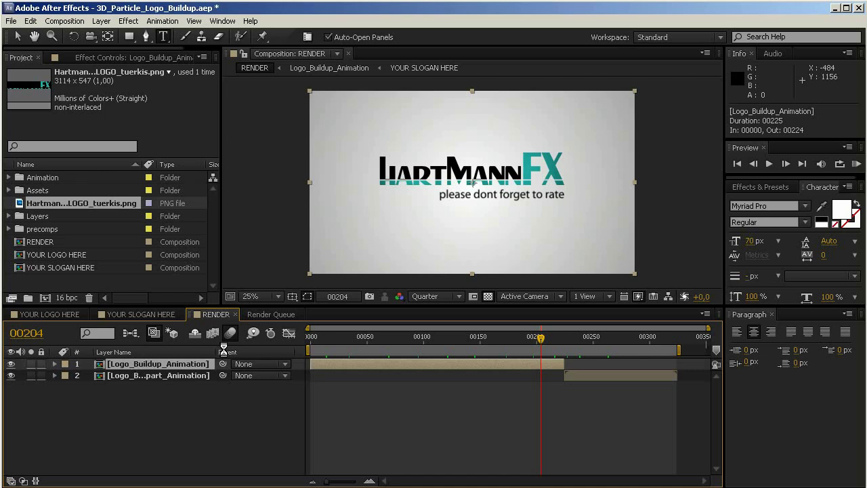
{"action": "left_click_drag", "start_coordinate": [214, 353], "coordinate": [233, 353]}
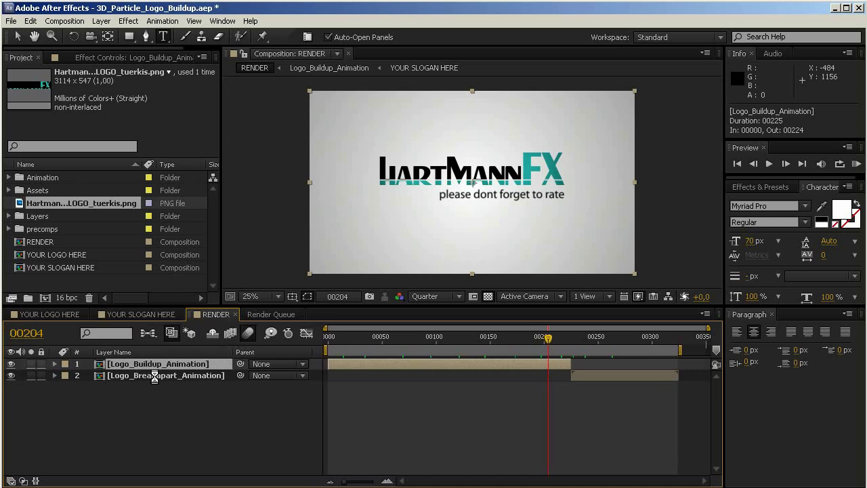
{"action": "left_click", "coordinate": [557, 339]}
{"action": "left_click", "coordinate": [584, 337]}
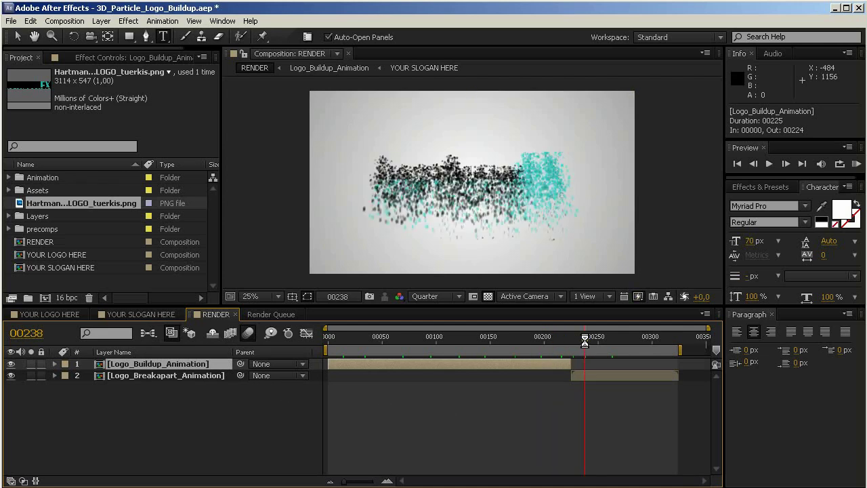
{"action": "left_click", "coordinate": [541, 338]}
{"action": "left_click", "coordinate": [525, 337]}
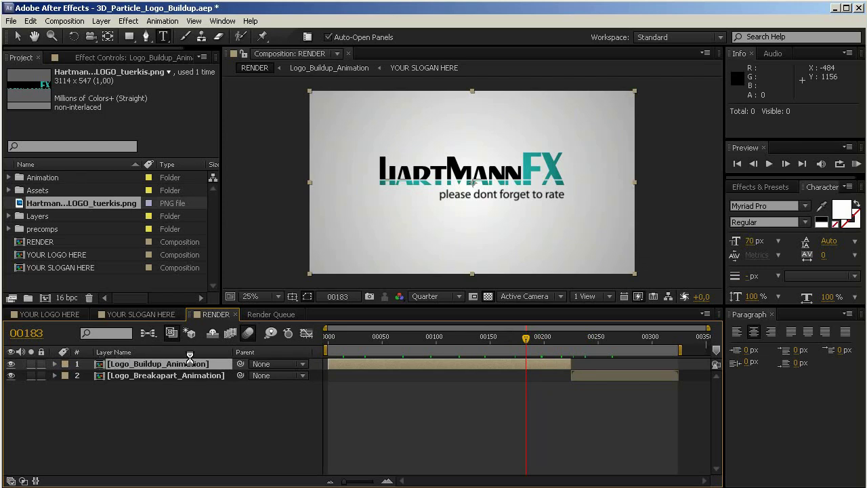
Step: Open Logo_Buildup_Animation and make its BG_dark layer visible
{"action": "double_click", "coordinate": [145, 363]}
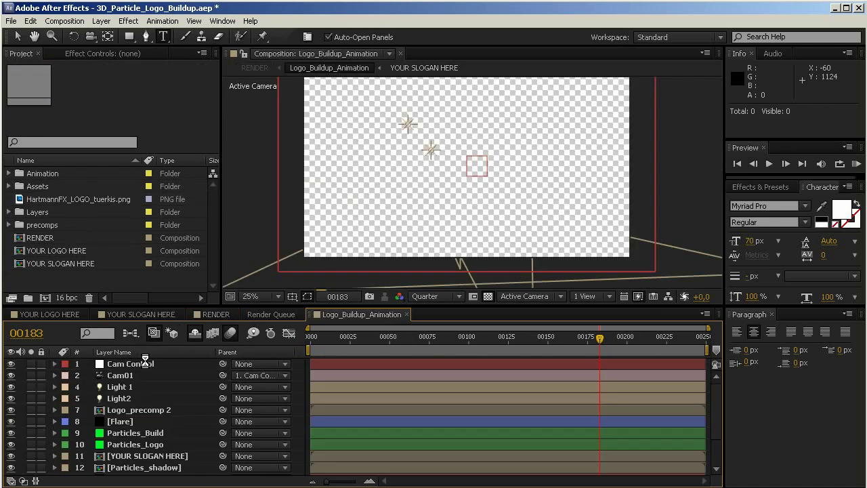
{"action": "left_click_drag", "start_coordinate": [450, 306], "coordinate": [450, 273]}
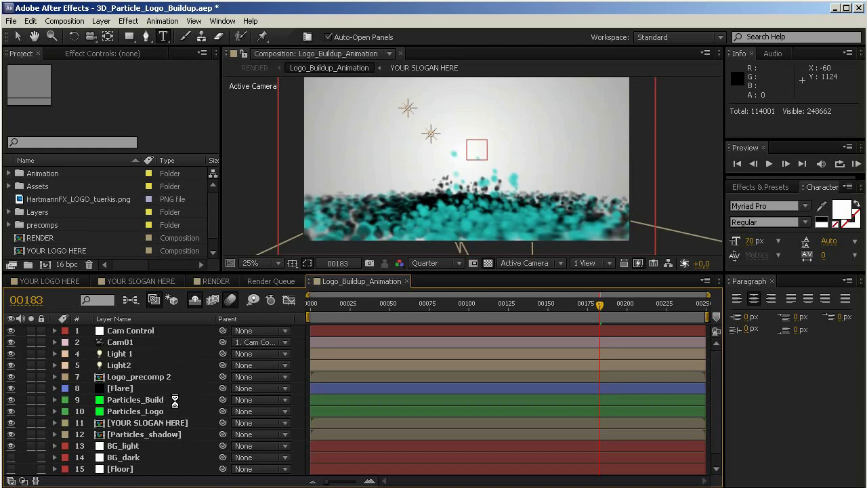
{"action": "left_click", "coordinate": [128, 445]}
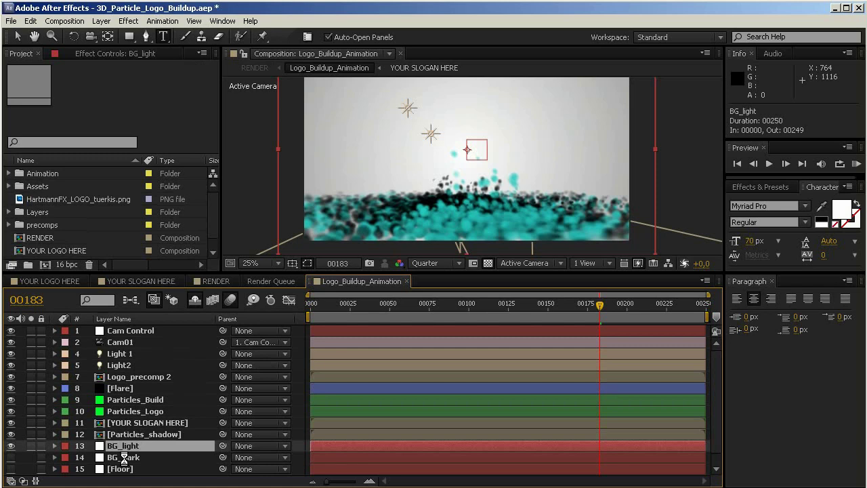
{"action": "left_click", "coordinate": [124, 459]}
{"action": "left_click", "coordinate": [31, 460]}
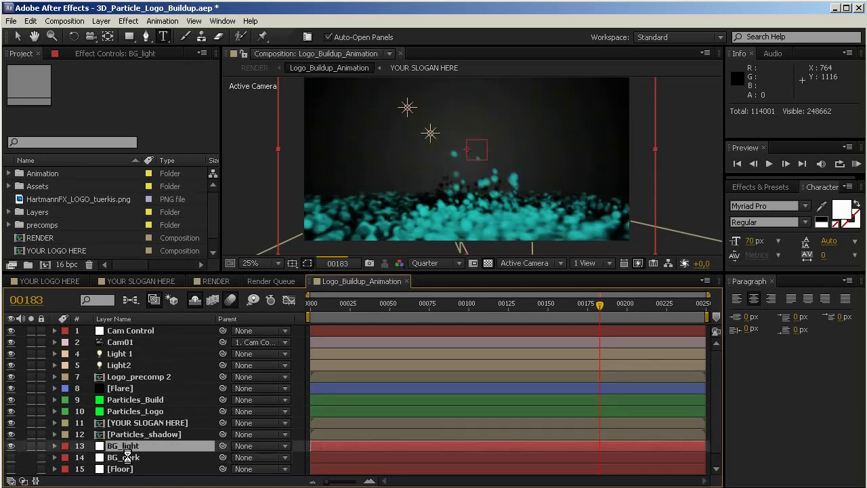
{"action": "left_click", "coordinate": [30, 460]}
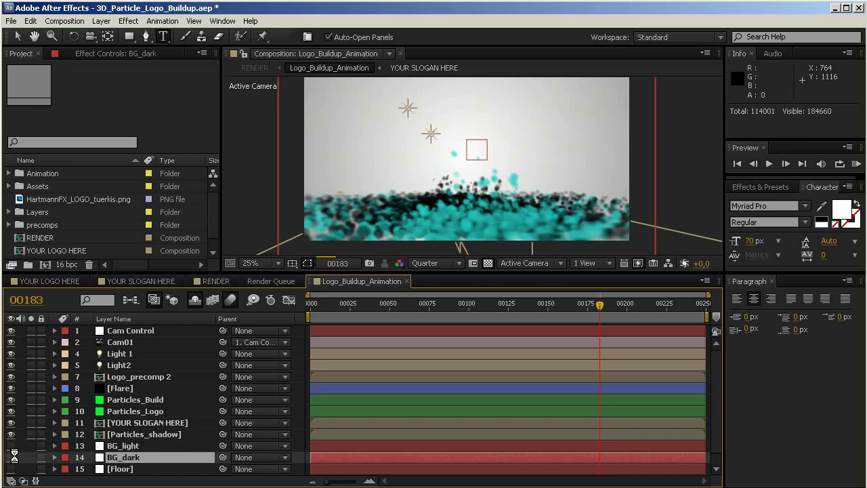
{"action": "left_click", "coordinate": [14, 457]}
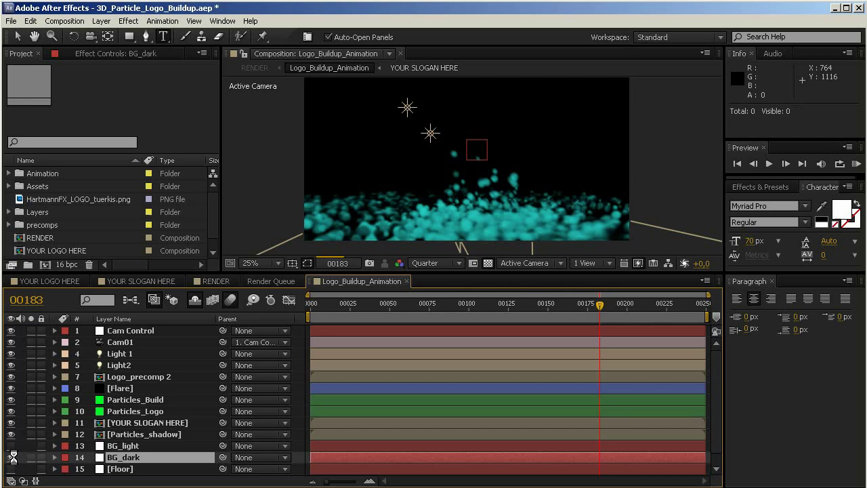
{"action": "scroll", "coordinate": [475, 214], "scroll_direction": "down", "scroll_amount": 1}
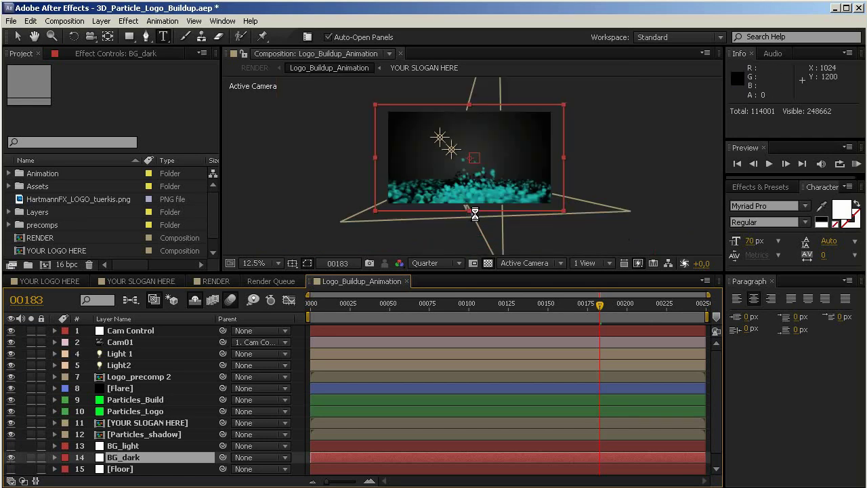
{"action": "scroll", "coordinate": [475, 214], "scroll_direction": "up", "scroll_amount": 1}
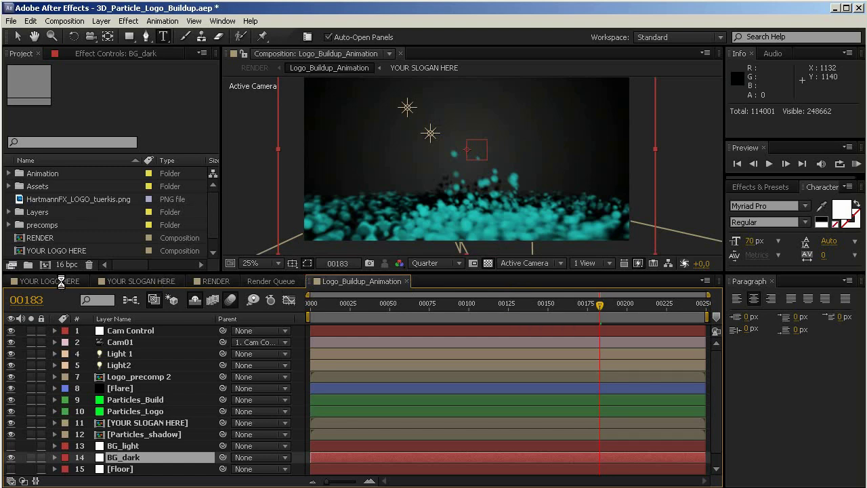
Step: In Logo_Breakapart_Animation, hide BG_light, show BG_dark, and return to RENDER
{"action": "left_click", "coordinate": [208, 280]}
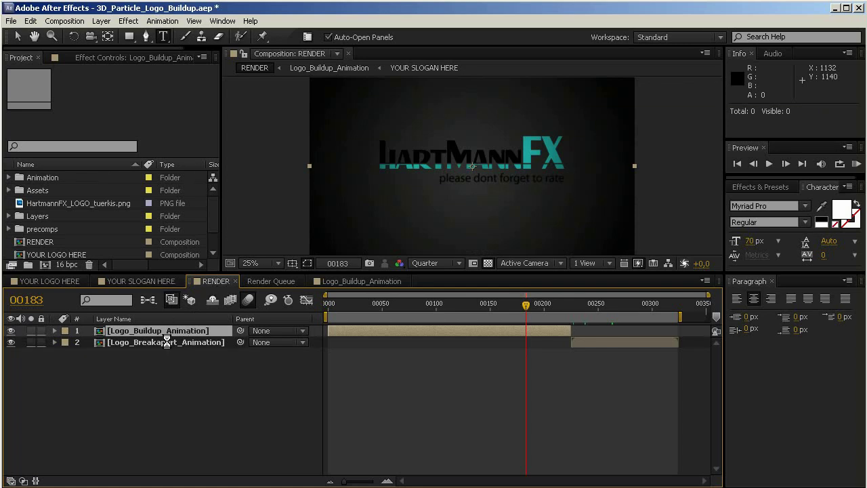
{"action": "double_click", "coordinate": [166, 342]}
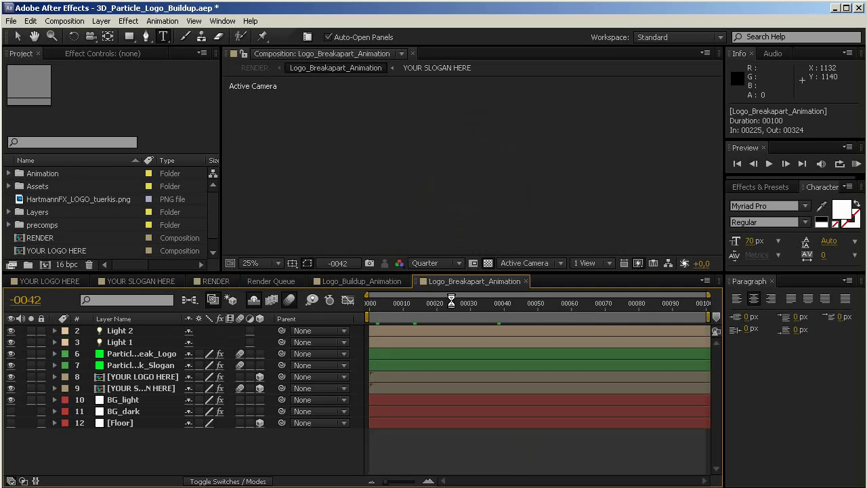
{"action": "left_click_drag", "start_coordinate": [430, 304], "coordinate": [434, 304]}
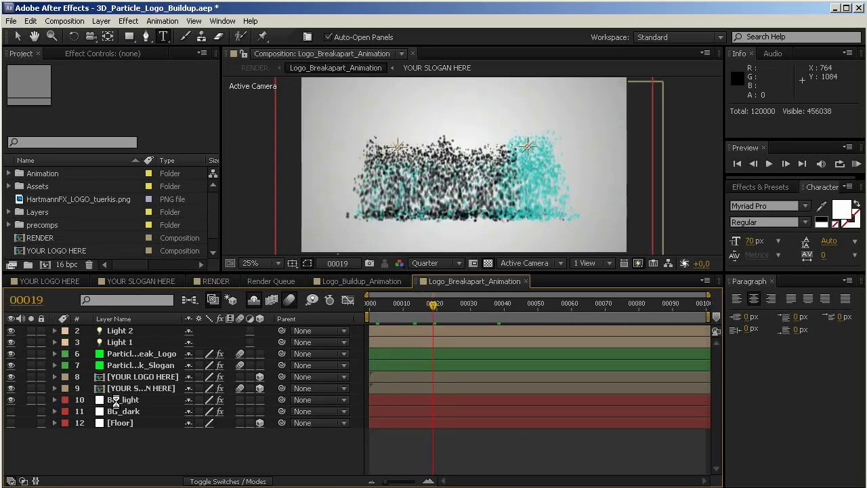
{"action": "left_click", "coordinate": [11, 400]}
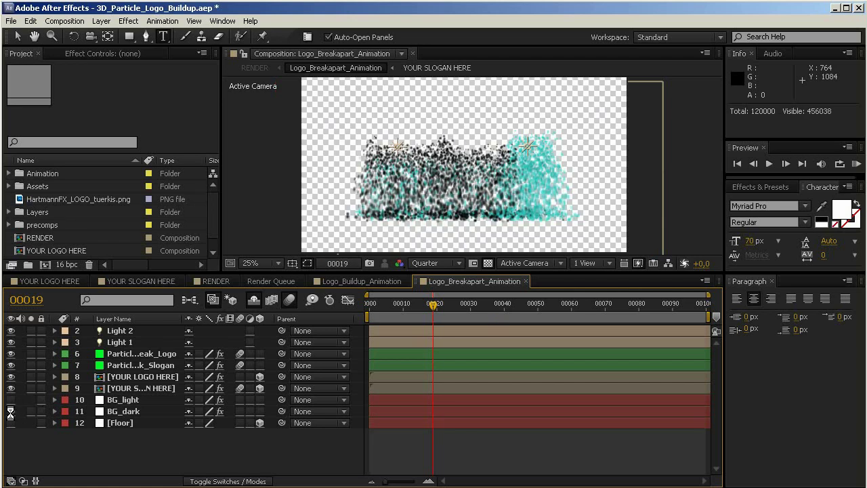
{"action": "left_click", "coordinate": [11, 411]}
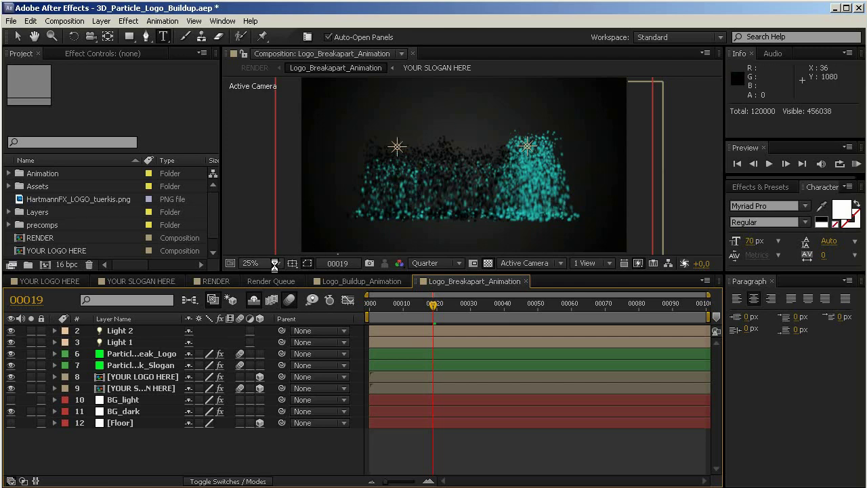
{"action": "left_click", "coordinate": [216, 280]}
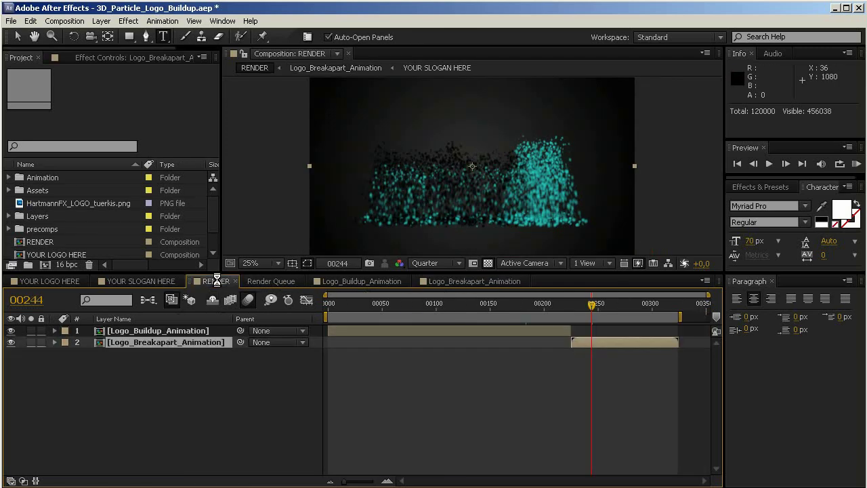
Step: Set the slogan's fill colour to white in the Character panel and check it in RENDER
{"action": "left_click", "coordinate": [556, 305]}
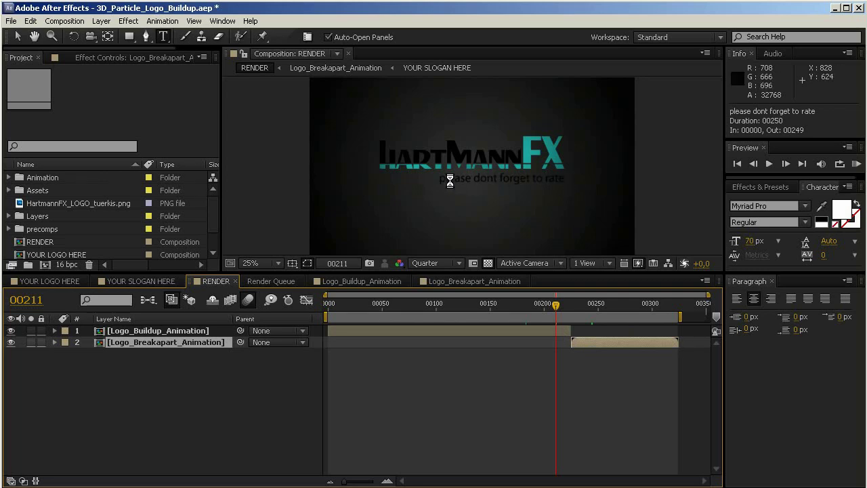
{"action": "left_click", "coordinate": [153, 281]}
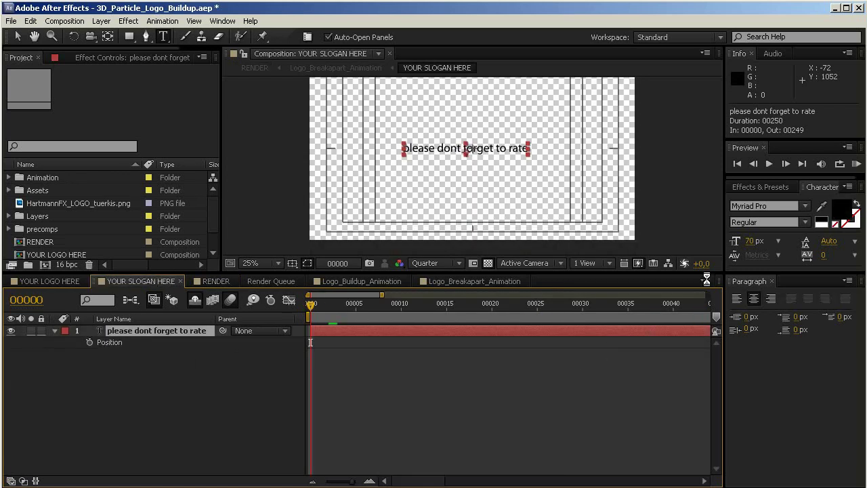
{"action": "left_click", "coordinate": [811, 187]}
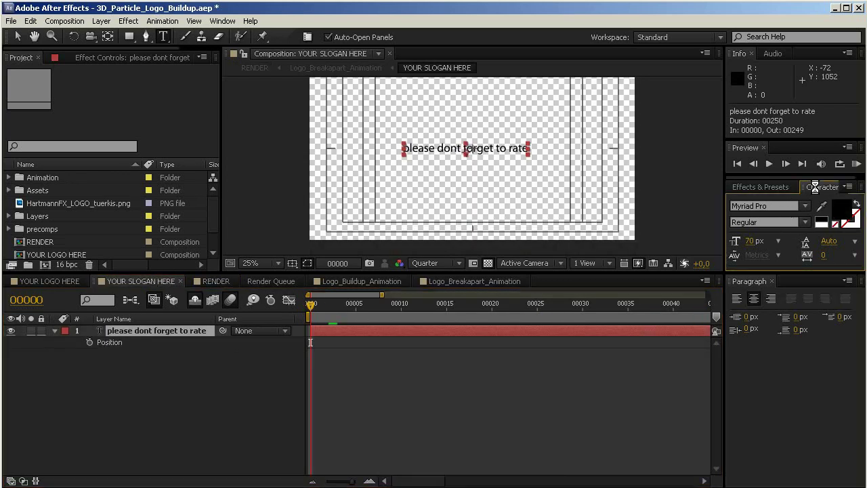
{"action": "left_click", "coordinate": [822, 224]}
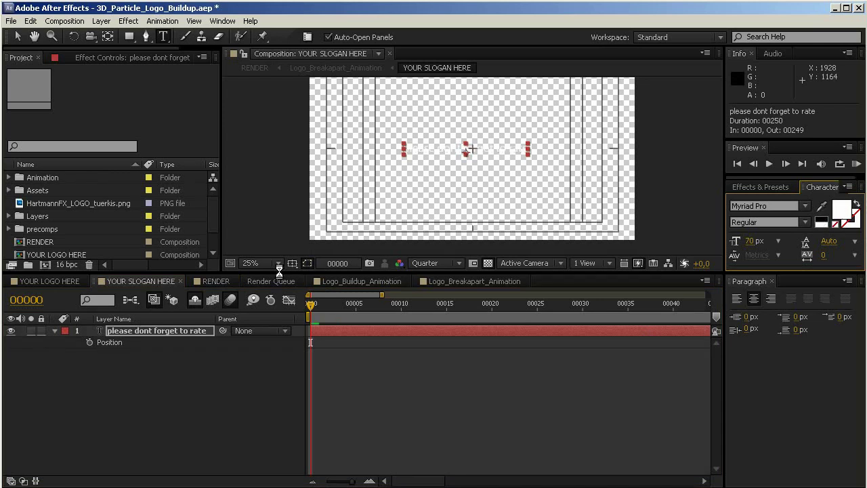
{"action": "left_click", "coordinate": [226, 282]}
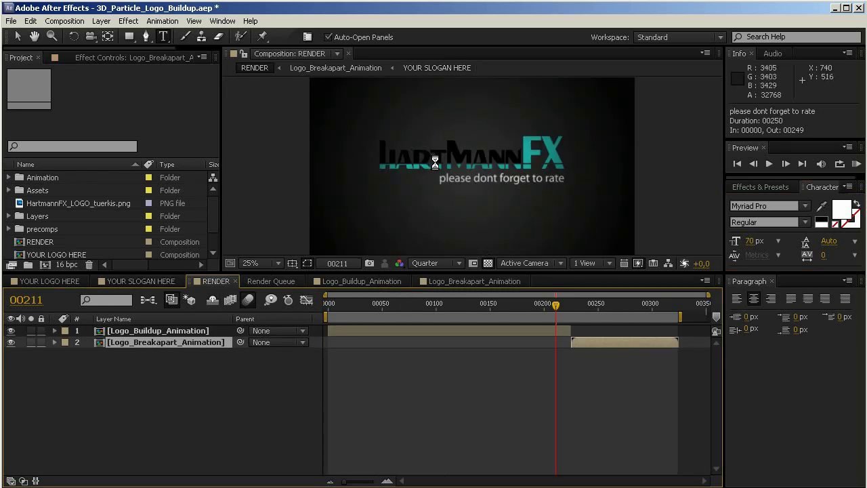
Step: Hide BG_dark in Logo_Buildup_Animation and switch the slogan text back to black
{"action": "left_click", "coordinate": [351, 282]}
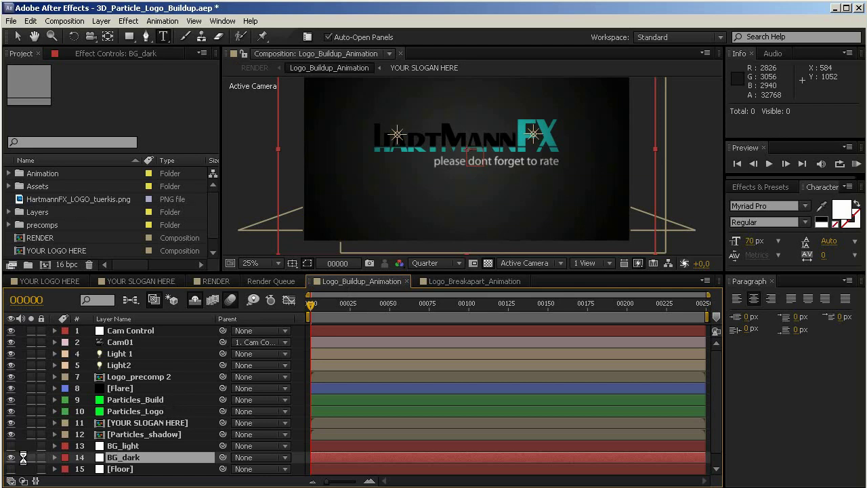
{"action": "left_click", "coordinate": [11, 458]}
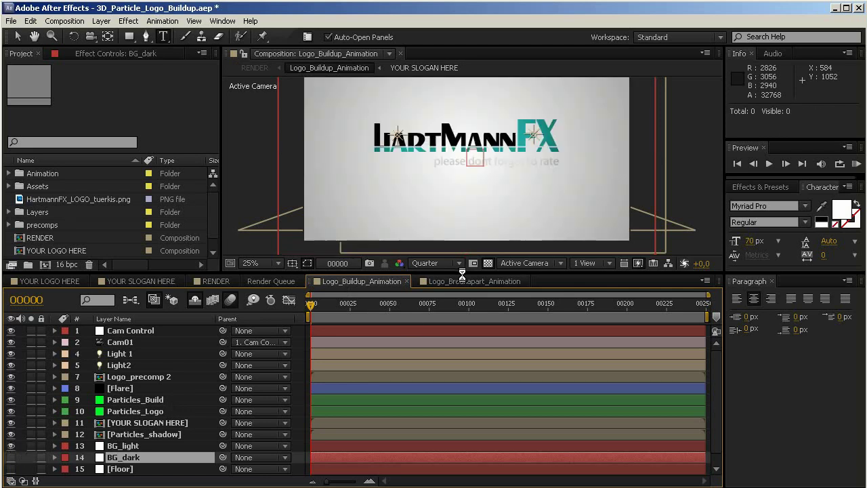
{"action": "left_click", "coordinate": [462, 281]}
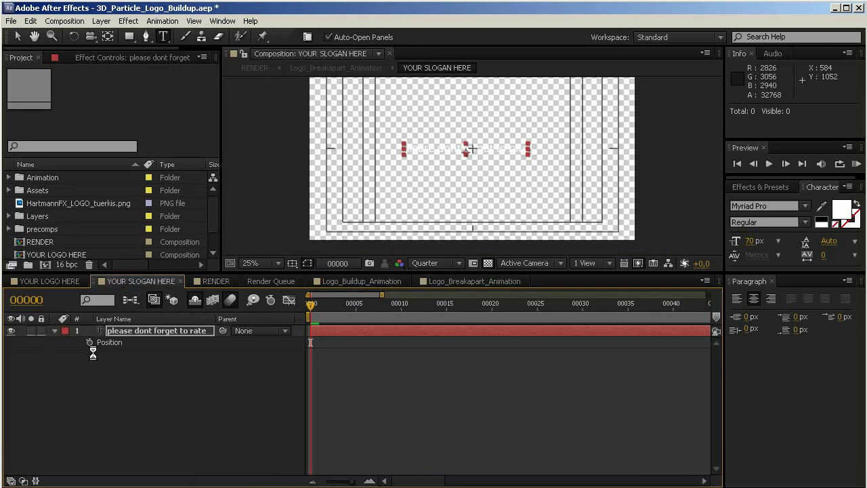
{"action": "left_click", "coordinate": [234, 332]}
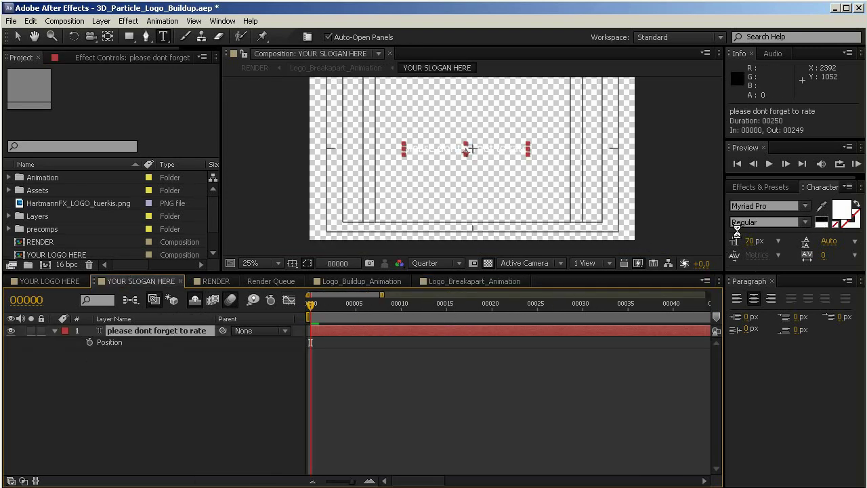
{"action": "left_click", "coordinate": [330, 283]}
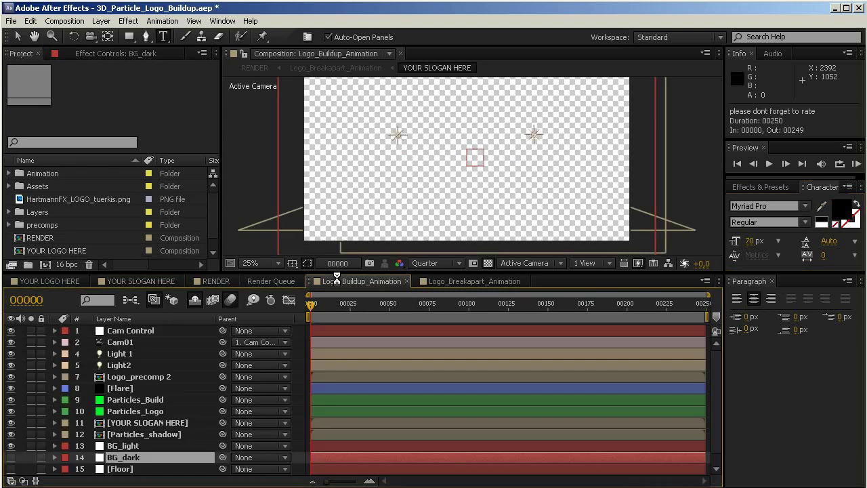
Step: Preview Logo_Buildup_Animation at frames from about 38 to 164, then return to RENDER
{"action": "left_click", "coordinate": [429, 303]}
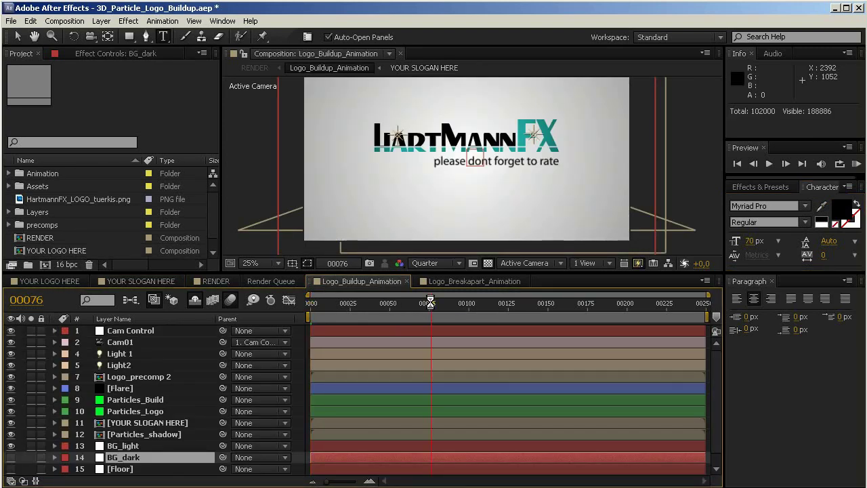
{"action": "left_click", "coordinate": [513, 307]}
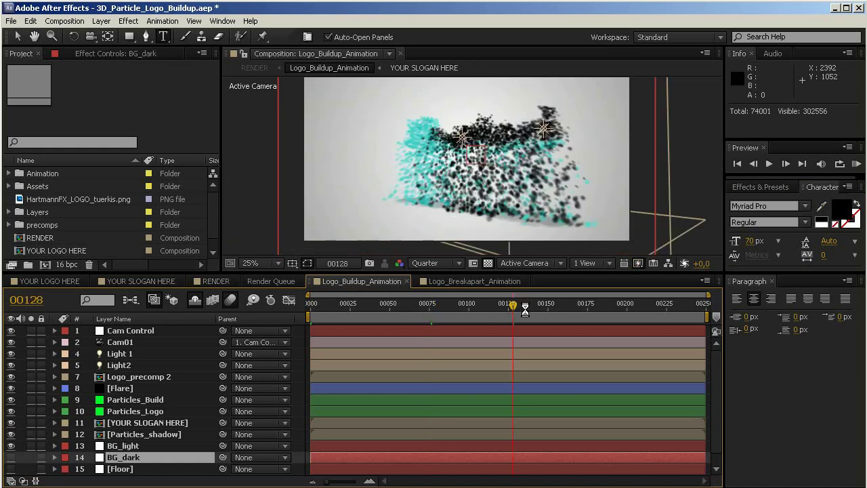
{"action": "left_click", "coordinate": [540, 306]}
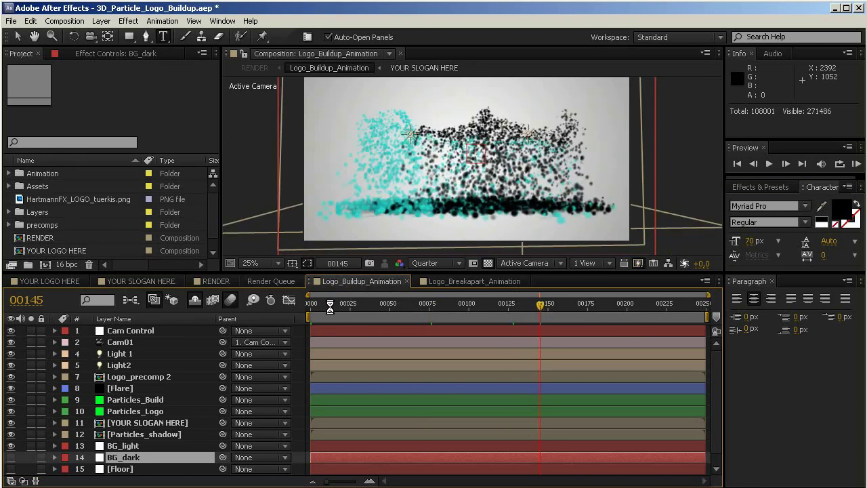
{"action": "left_click", "coordinate": [330, 306]}
{"action": "left_click", "coordinate": [371, 306]}
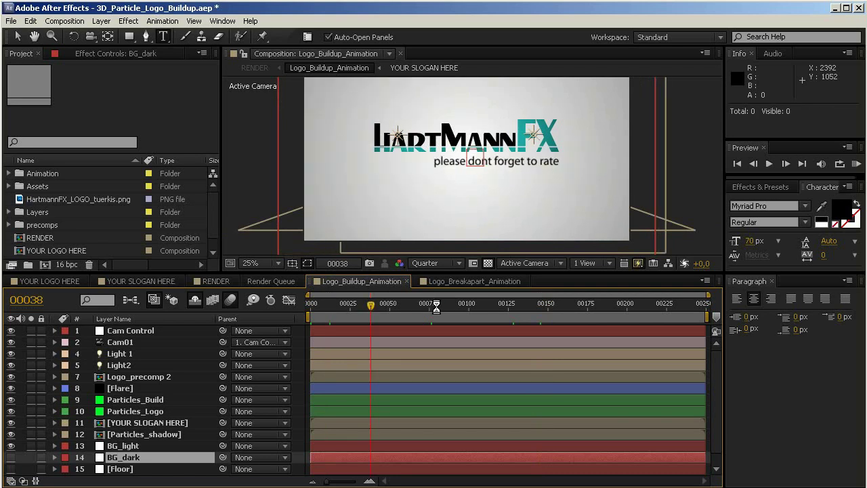
{"action": "left_click", "coordinate": [417, 306]}
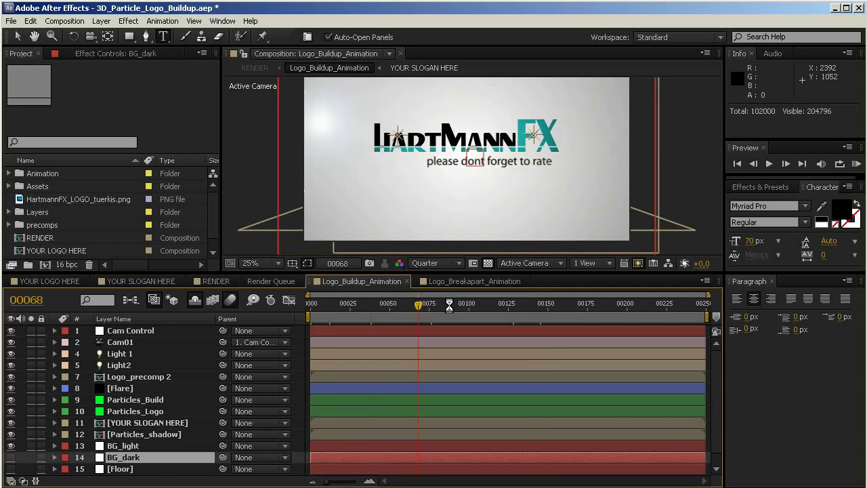
{"action": "left_click", "coordinate": [449, 306]}
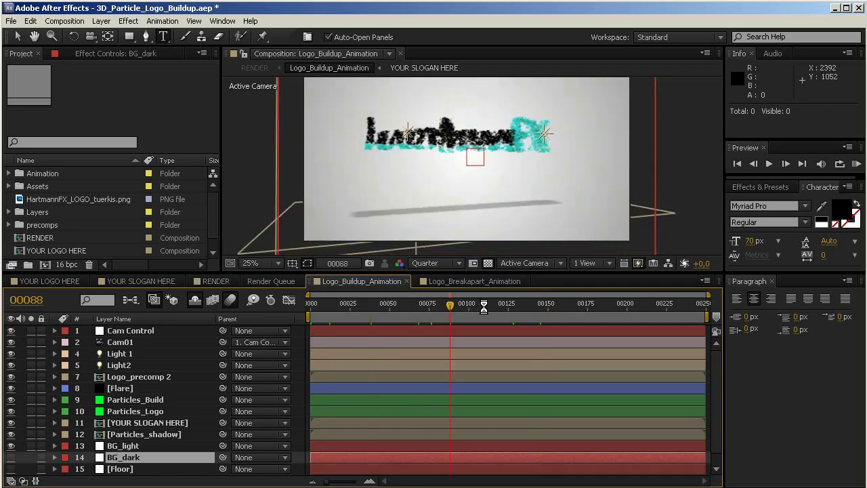
{"action": "left_click", "coordinate": [530, 307]}
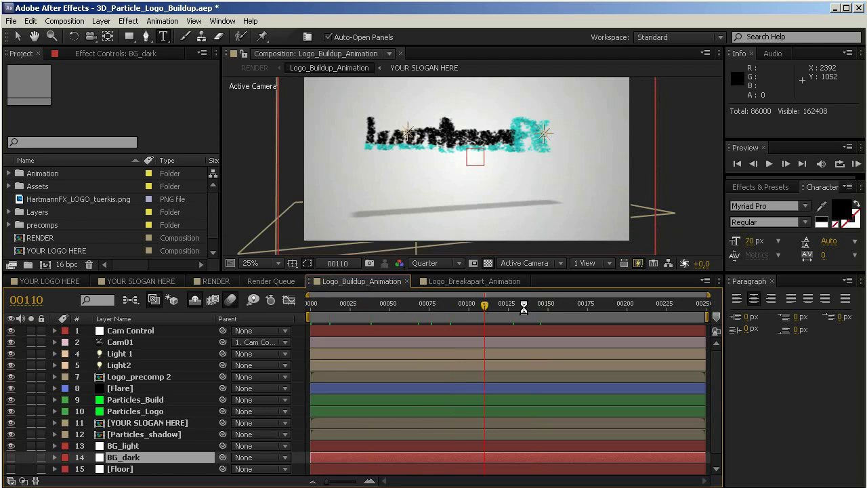
{"action": "left_click", "coordinate": [569, 306]}
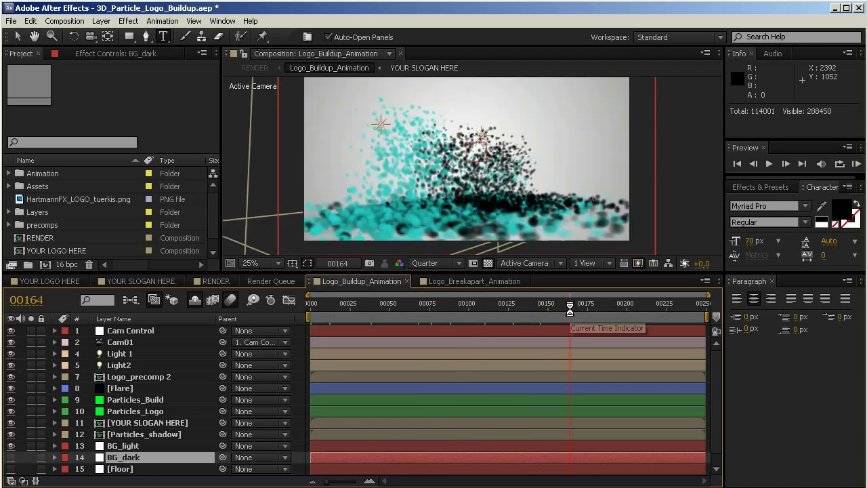
{"action": "left_click", "coordinate": [215, 281]}
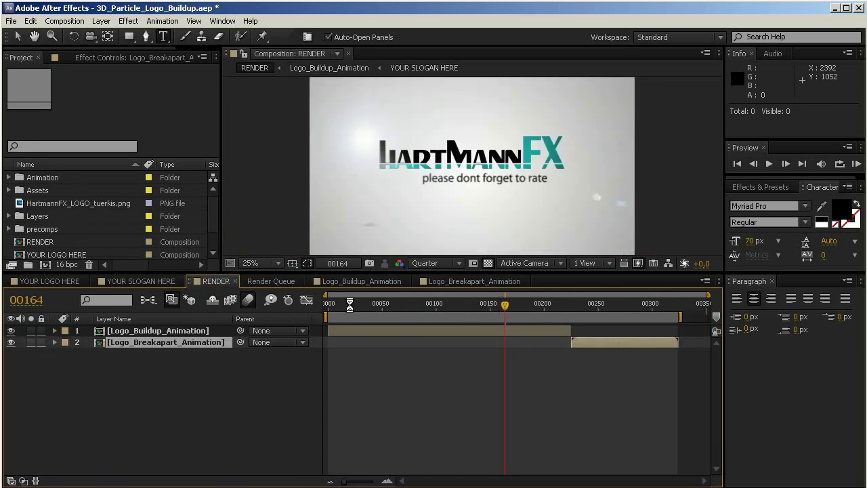
Step: Enable Time Remap on the Logo_Buildup_Animation layer in RENDER and scrub frames 18, 64, 109 and 138
{"action": "left_click", "coordinate": [114, 330]}
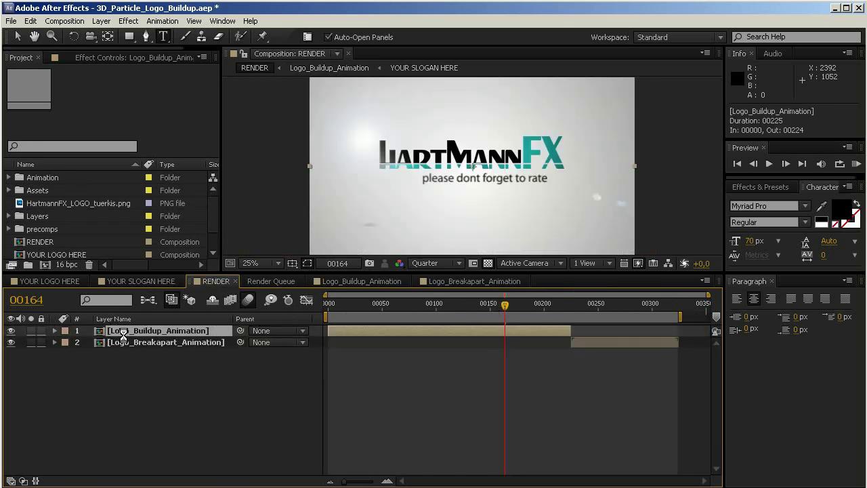
{"action": "key", "text": "ctrl+alt+t"}
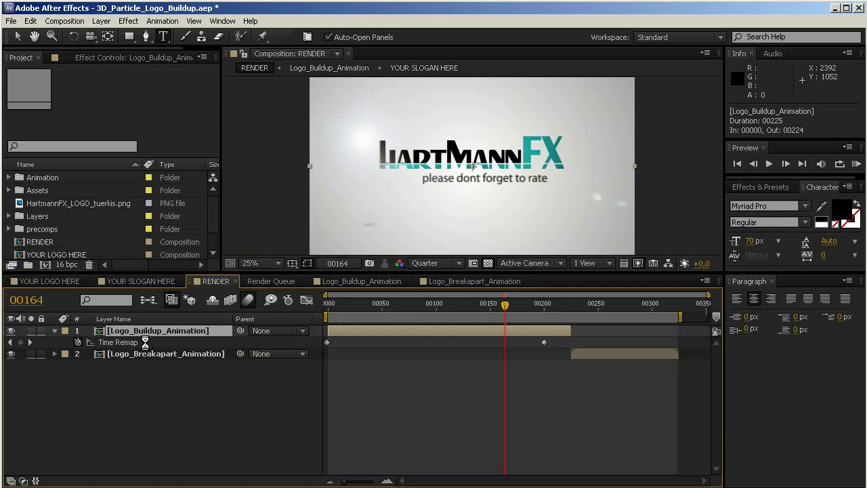
{"action": "left_click", "coordinate": [348, 306]}
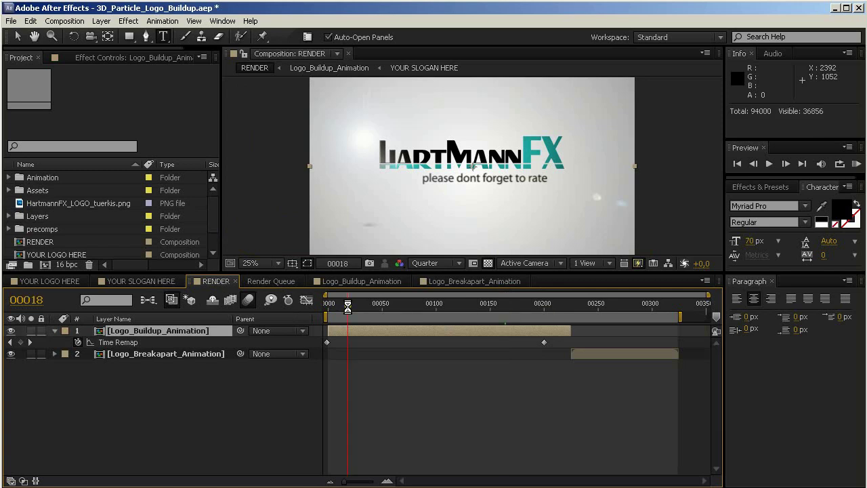
{"action": "left_click", "coordinate": [397, 307]}
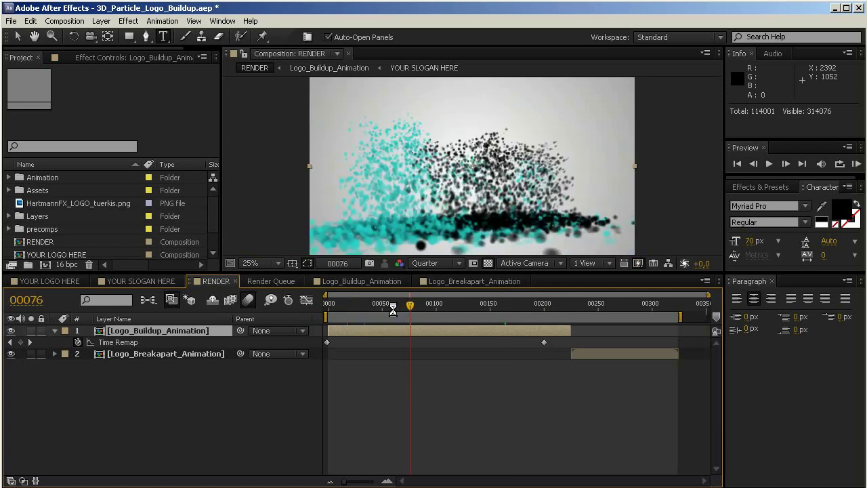
{"action": "left_click", "coordinate": [445, 307]}
{"action": "left_click", "coordinate": [477, 306]}
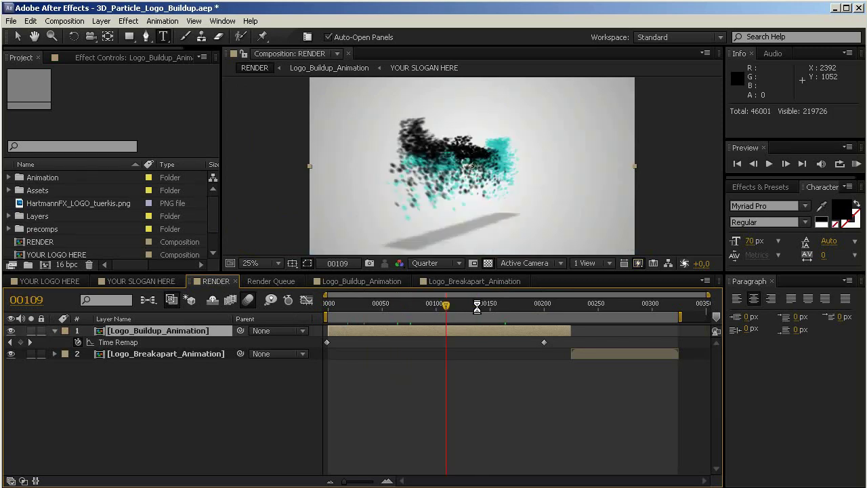
Step: Open the Logo_Buildup_Animation comp and scrub to frames 166 and 177, then back to 152
{"action": "left_click", "coordinate": [369, 281]}
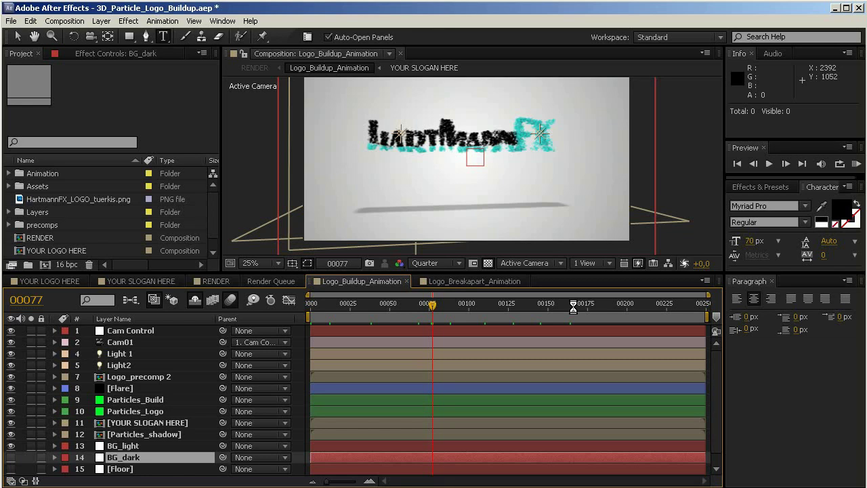
{"action": "left_click", "coordinate": [573, 302]}
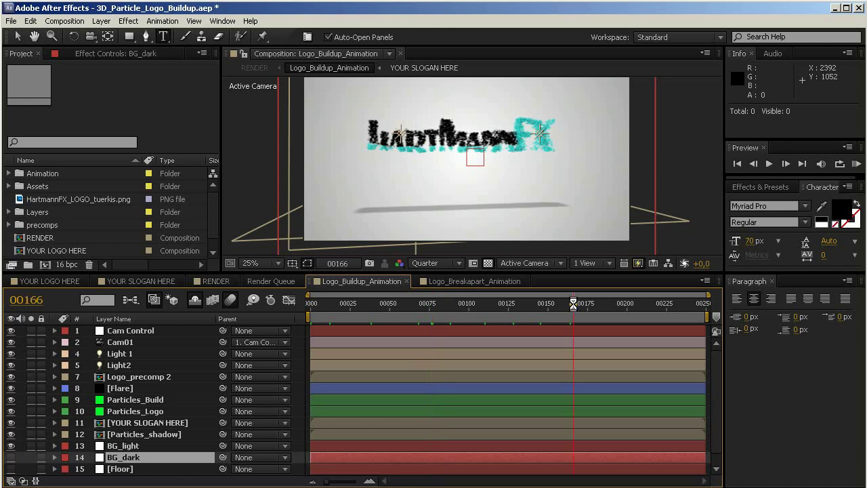
{"action": "left_click", "coordinate": [590, 304]}
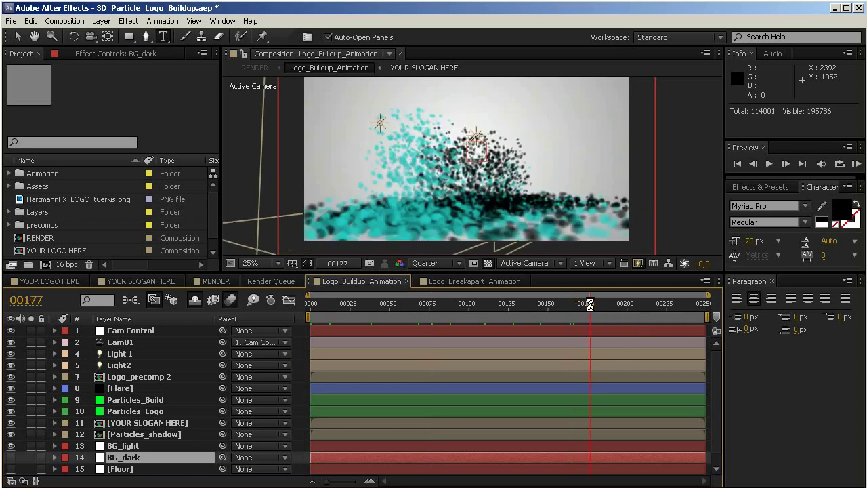
{"action": "left_click", "coordinate": [551, 304]}
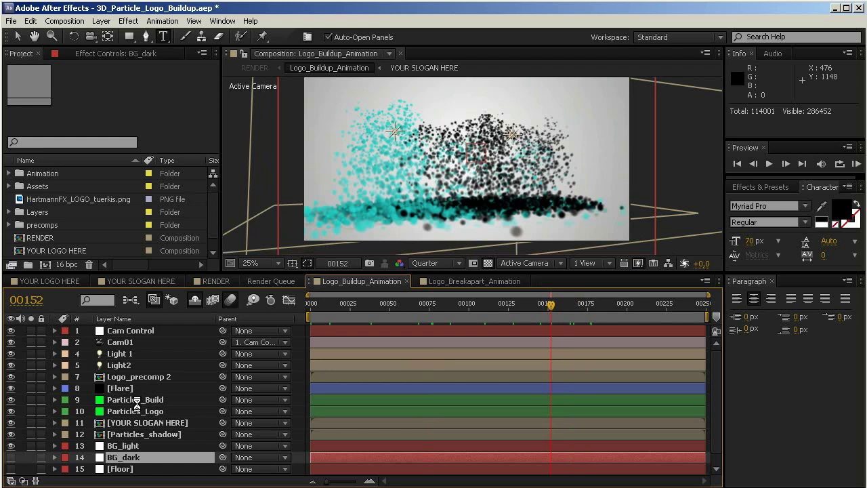
{"action": "left_click", "coordinate": [136, 400]}
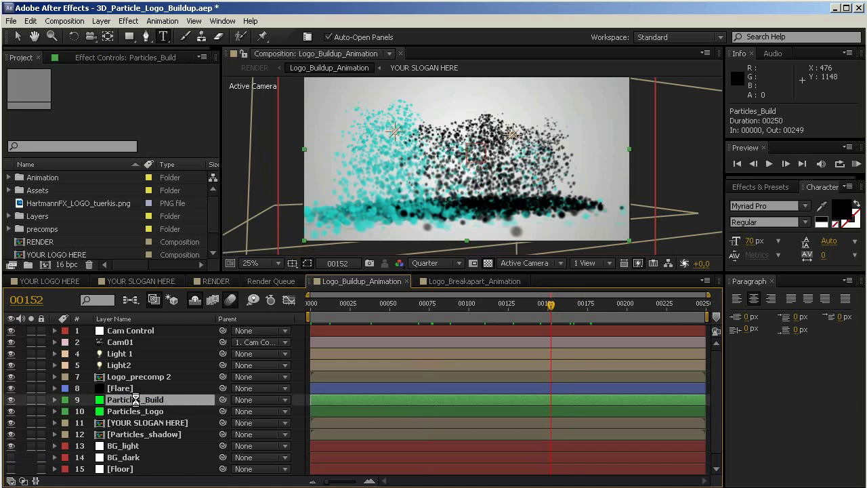
{"action": "left_click", "coordinate": [11, 400]}
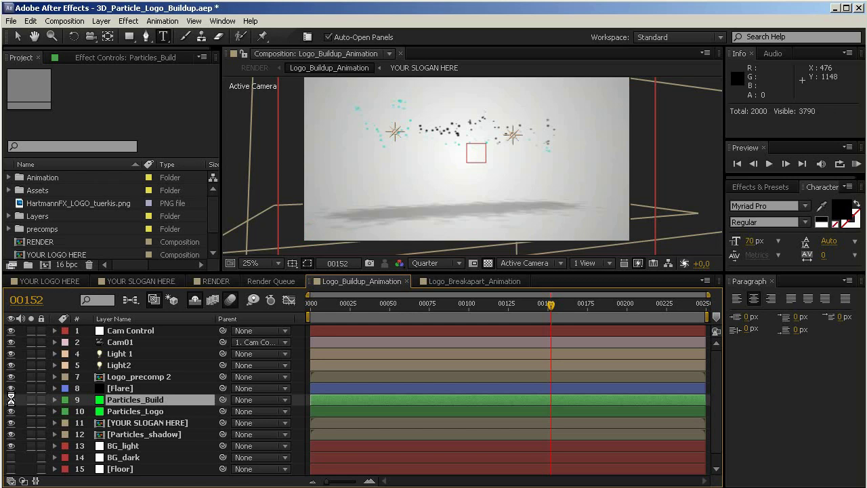
{"action": "left_click", "coordinate": [11, 399]}
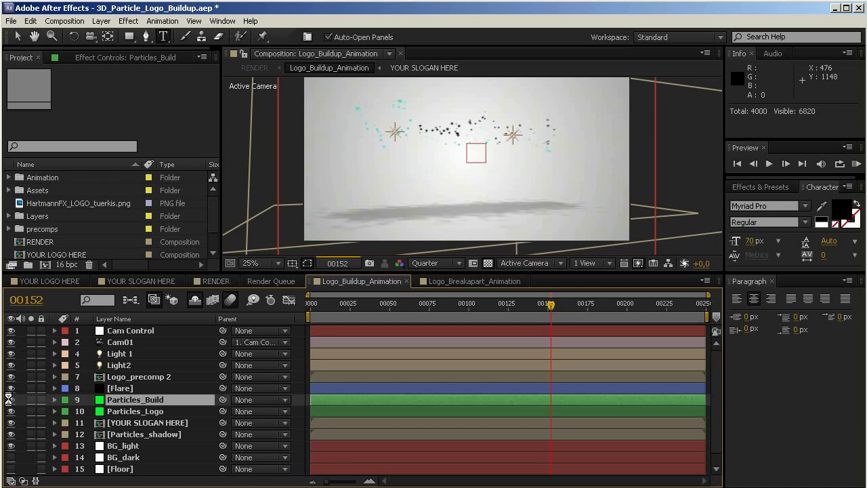
{"action": "left_click", "coordinate": [118, 411]}
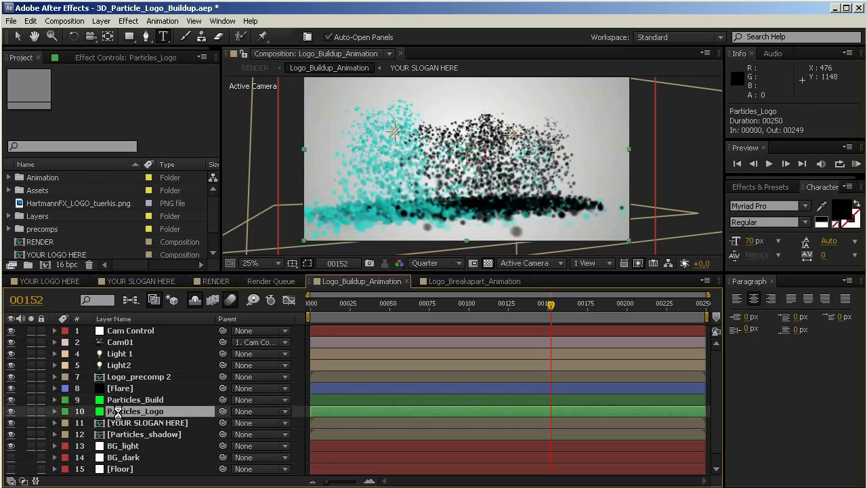
{"action": "left_click", "coordinate": [11, 399]}
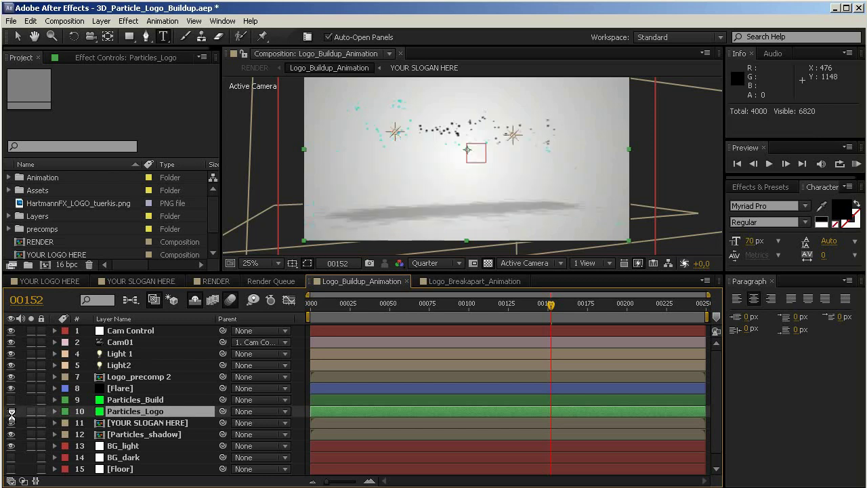
{"action": "left_click", "coordinate": [11, 411]}
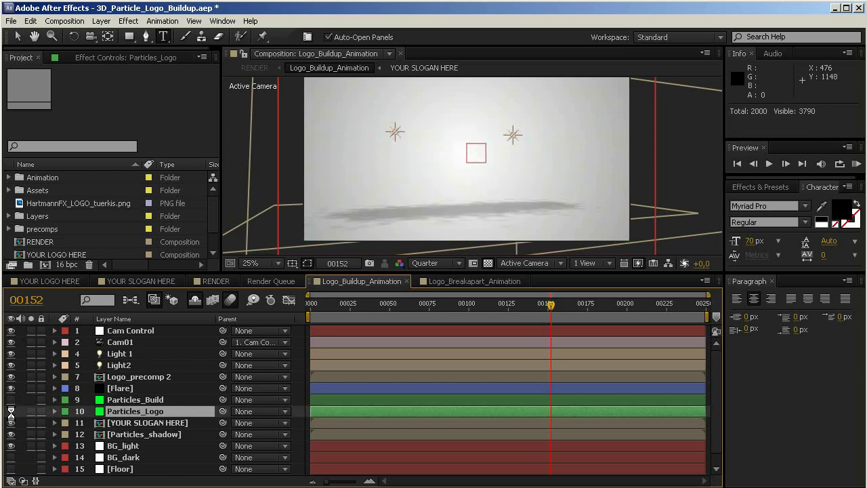
{"action": "left_click", "coordinate": [11, 411]}
{"action": "left_click", "coordinate": [540, 303]}
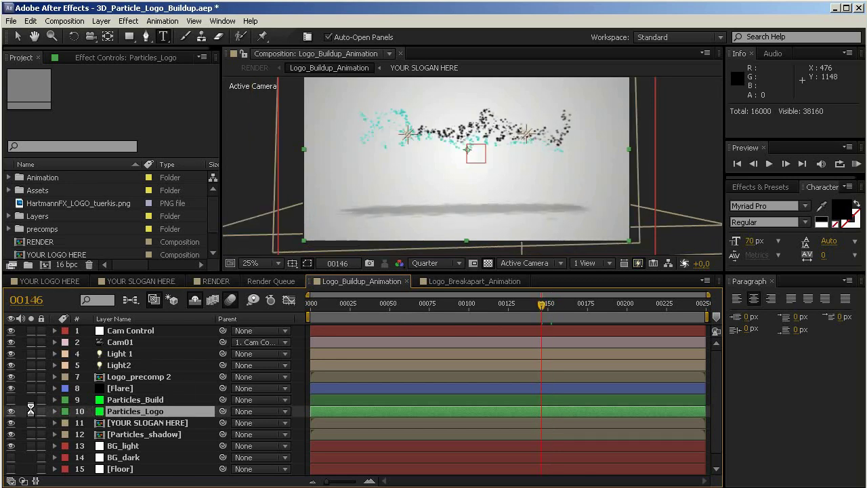
{"action": "left_click", "coordinate": [12, 400]}
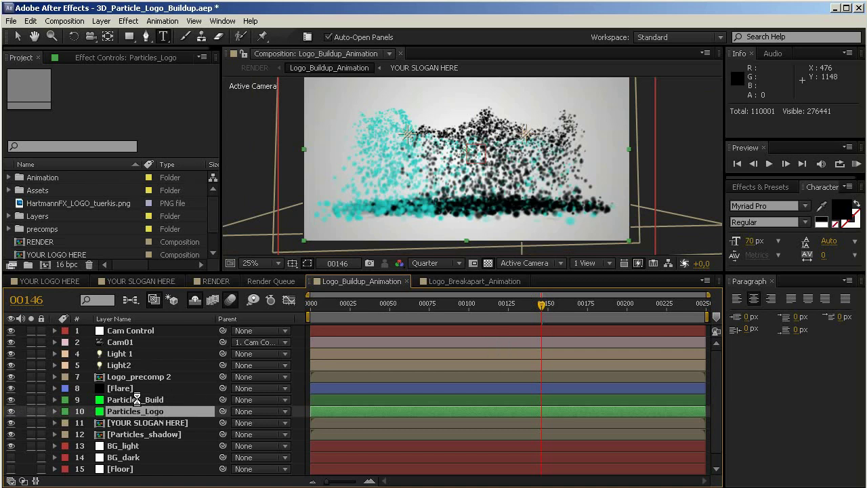
Step: Reveal the animated properties of Particles_Build and Particles_Logo with U
{"action": "left_click", "coordinate": [137, 399]}
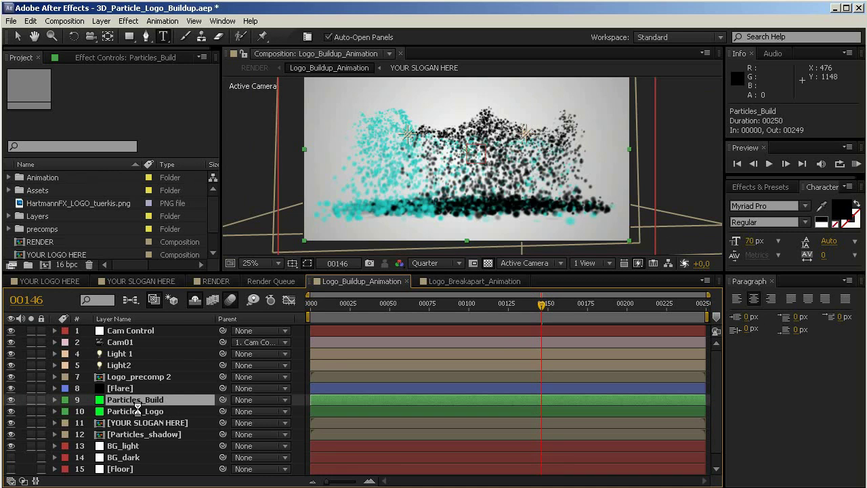
{"action": "left_click", "coordinate": [137, 409], "text": "ctrl"}
{"action": "key", "text": "u"}
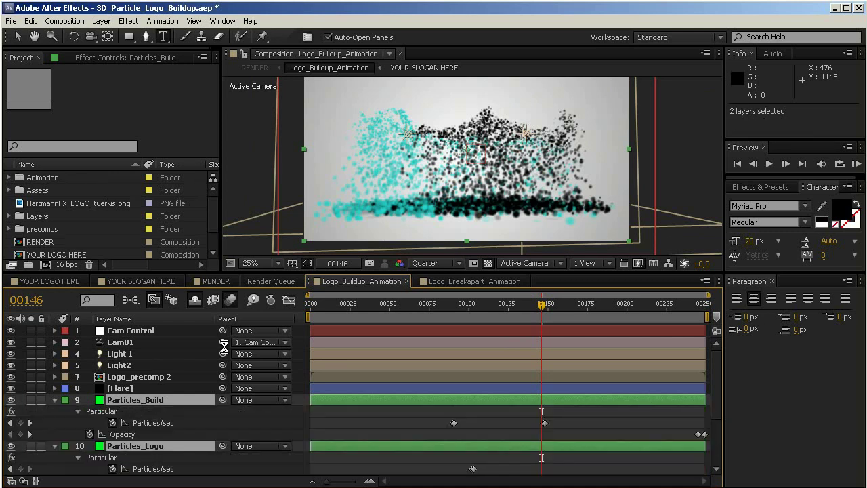
Step: Make the timeline taller, show the property values, and narrow the name and switch columns
{"action": "left_click_drag", "start_coordinate": [320, 273], "coordinate": [333, 237]}
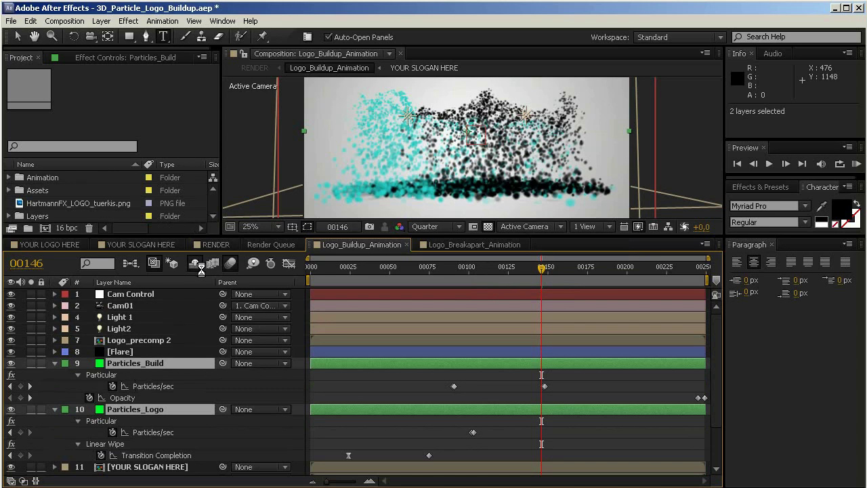
{"action": "key", "text": "F4"}
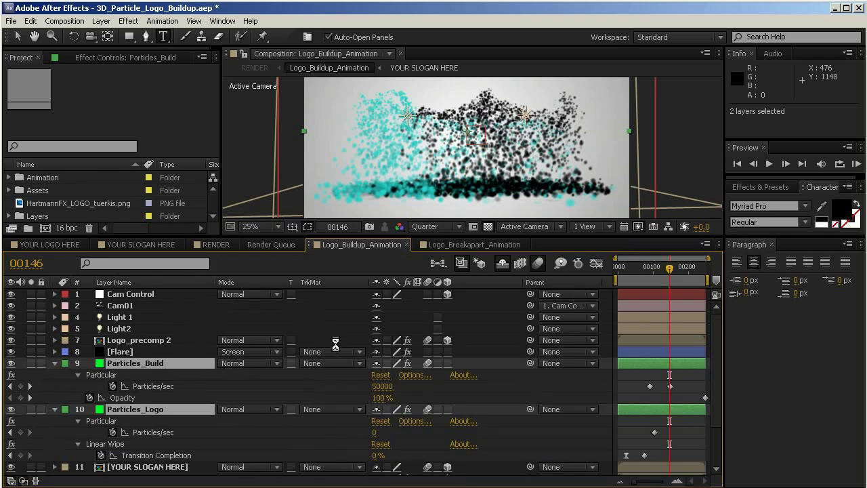
{"action": "left_click_drag", "start_coordinate": [369, 278], "coordinate": [327, 279]}
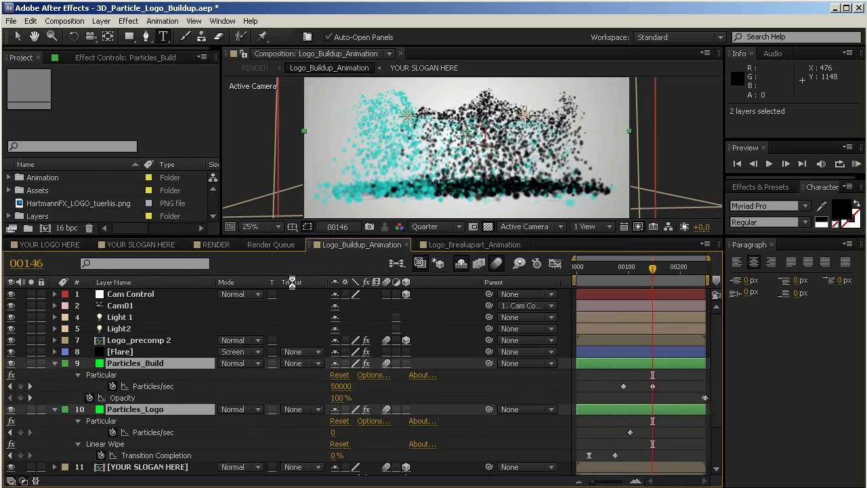
{"action": "left_click_drag", "start_coordinate": [212, 279], "coordinate": [158, 279]}
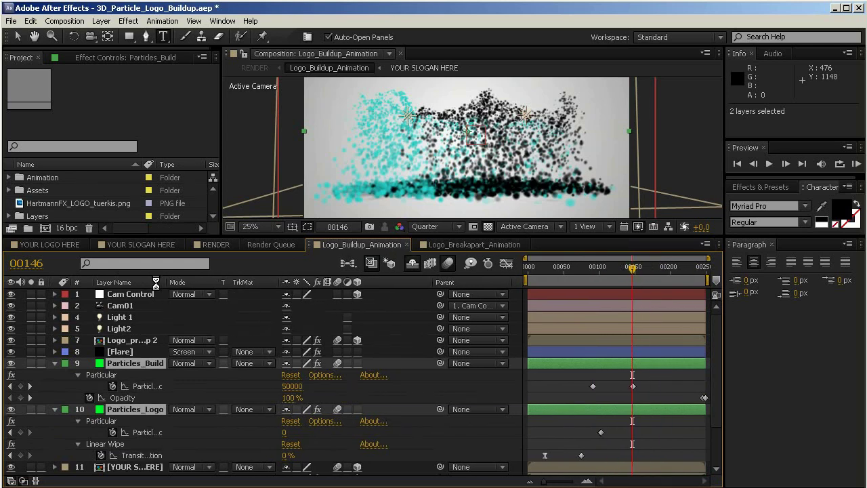
{"action": "left_click_drag", "start_coordinate": [427, 281], "coordinate": [372, 283]}
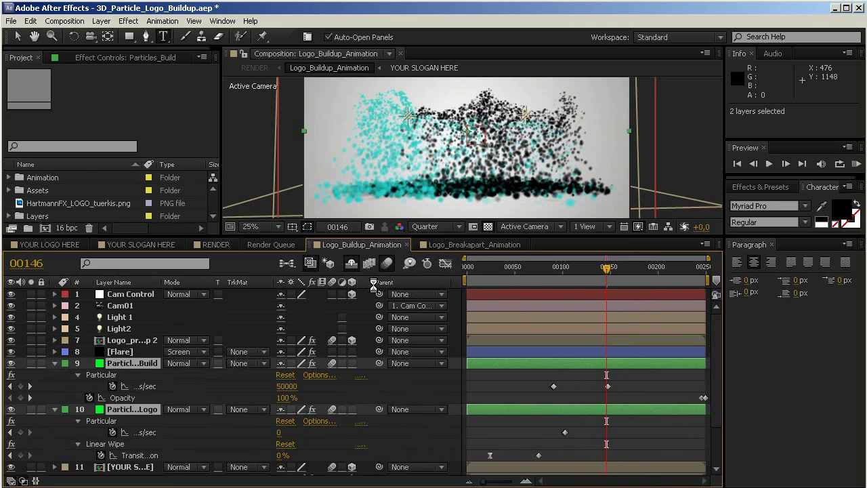
Step: Set Particles_Build's Particles/sec keyframe at frame 91 to 25000
{"action": "left_click", "coordinate": [580, 269]}
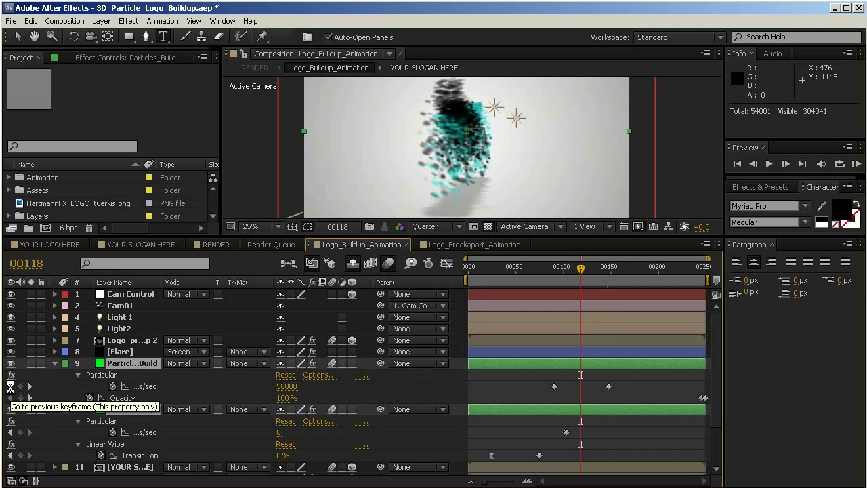
{"action": "left_click", "coordinate": [10, 387]}
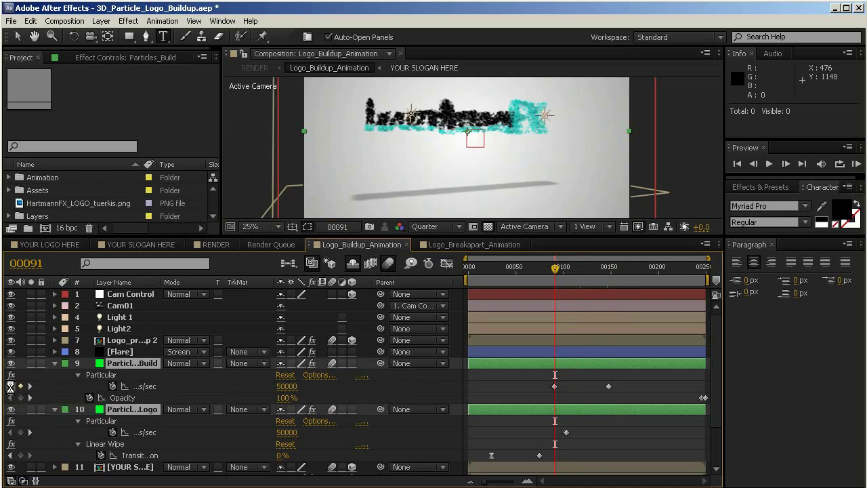
{"action": "key", "text": "Page_Up"}
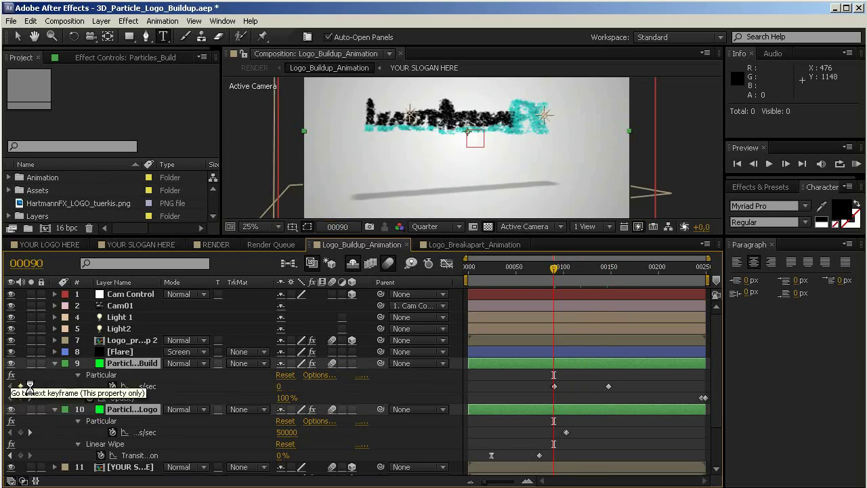
{"action": "left_click", "coordinate": [30, 386]}
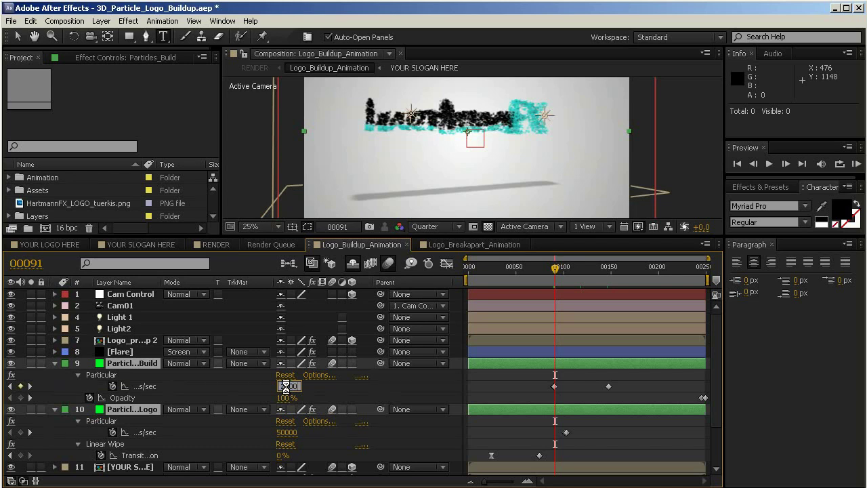
{"action": "type", "text": "25000"}
{"action": "key", "text": "Return"}
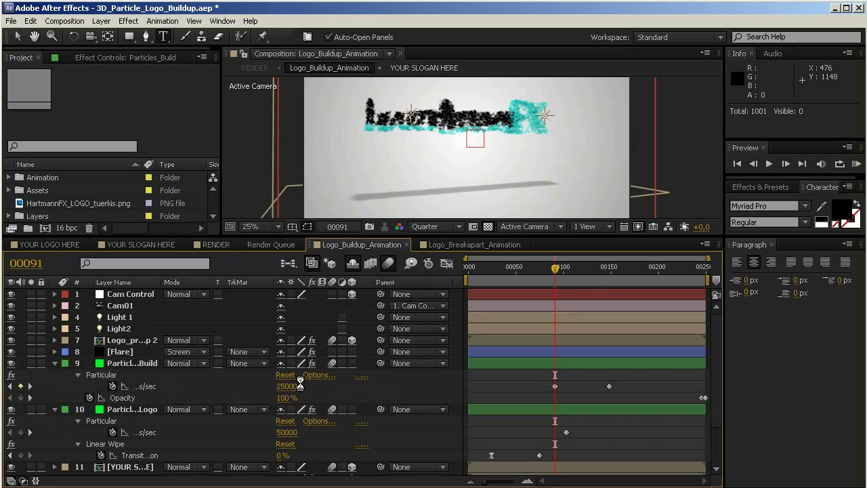
Step: Set Particles_Build's Particles/sec keyframe at frame 147 to 25000
{"action": "left_click", "coordinate": [30, 386]}
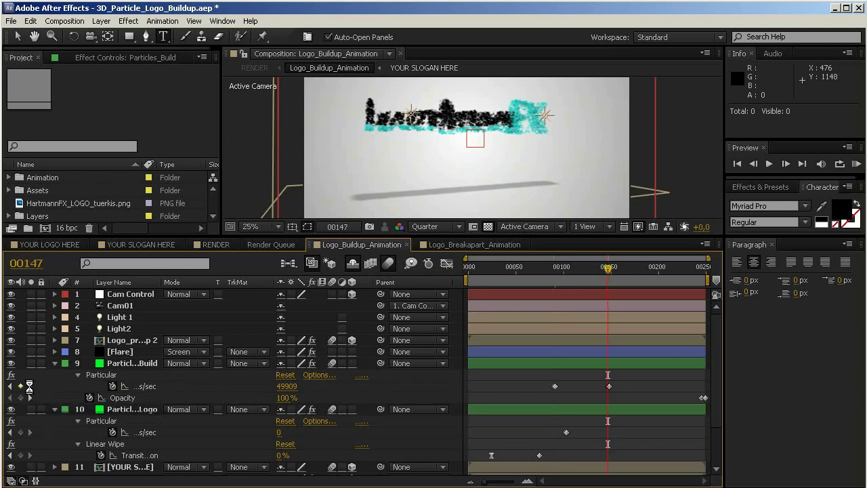
{"action": "left_click", "coordinate": [283, 388]}
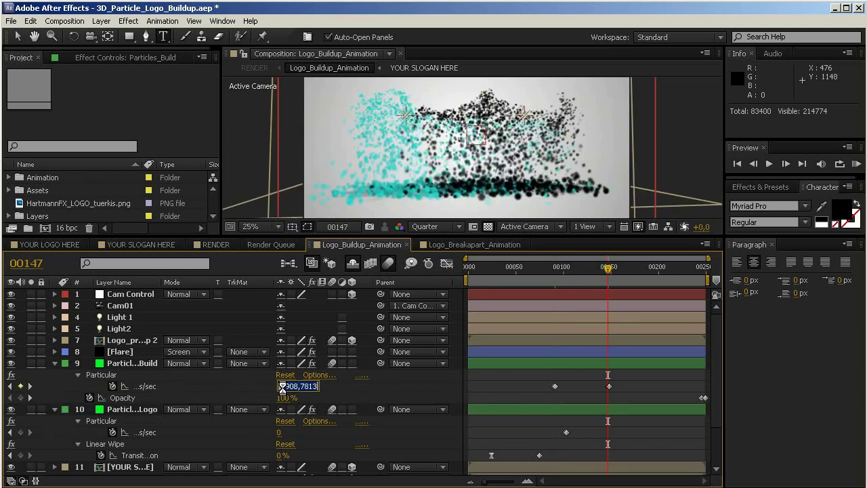
{"action": "key", "text": "BackSpace"}
{"action": "type", "text": "25000"}
{"action": "key", "text": "Return"}
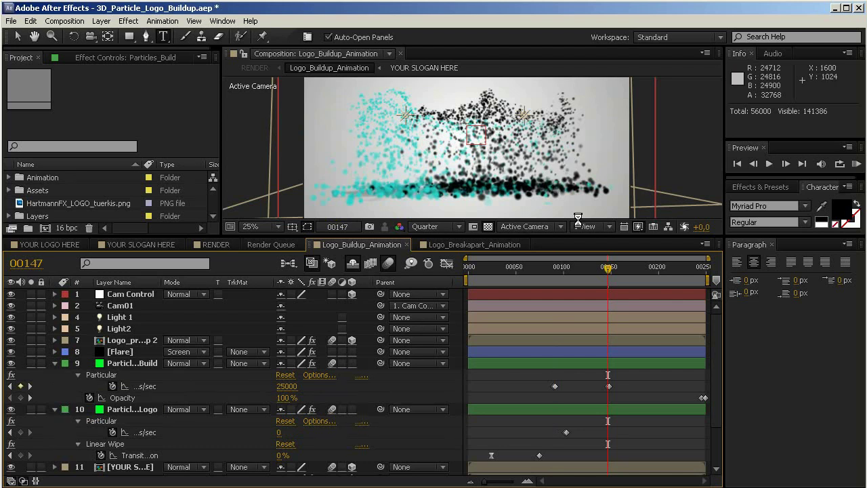
Step: Select Particles_Logo, go to its keyframe at 102, and zoom the timeline in around it
{"action": "left_click", "coordinate": [126, 409]}
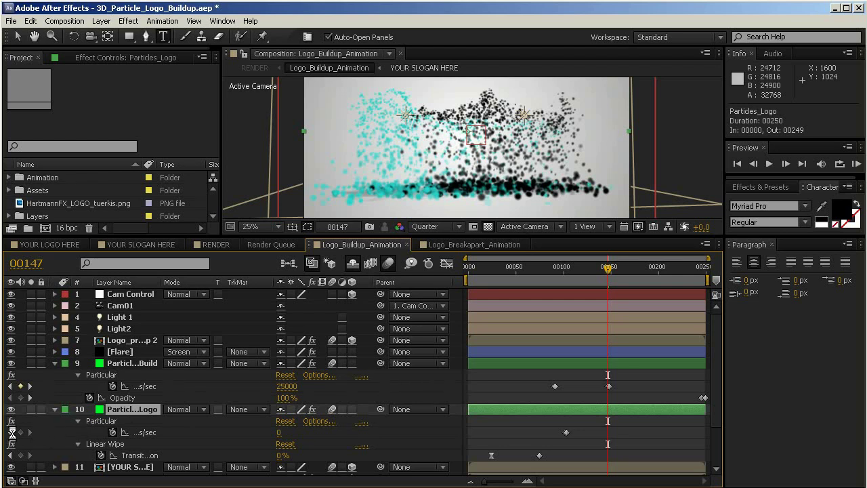
{"action": "left_click", "coordinate": [11, 432]}
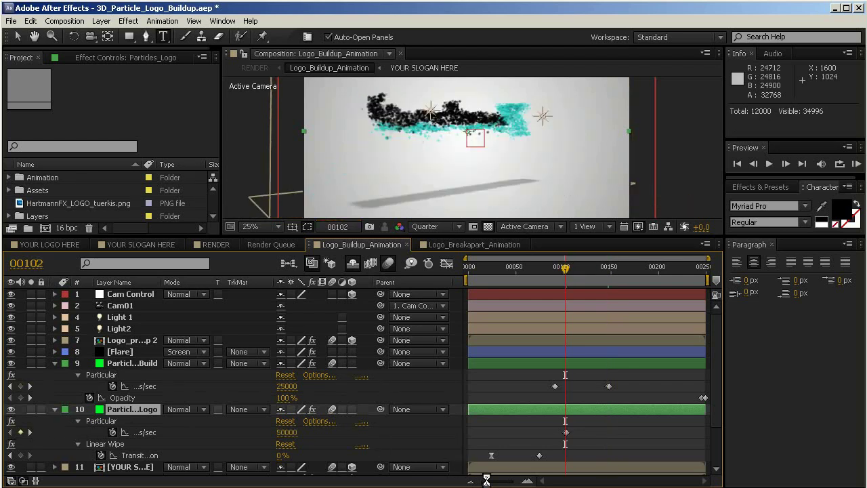
{"action": "left_click", "coordinate": [527, 482]}
{"action": "left_click", "coordinate": [527, 482]}
{"action": "left_click", "coordinate": [527, 481]}
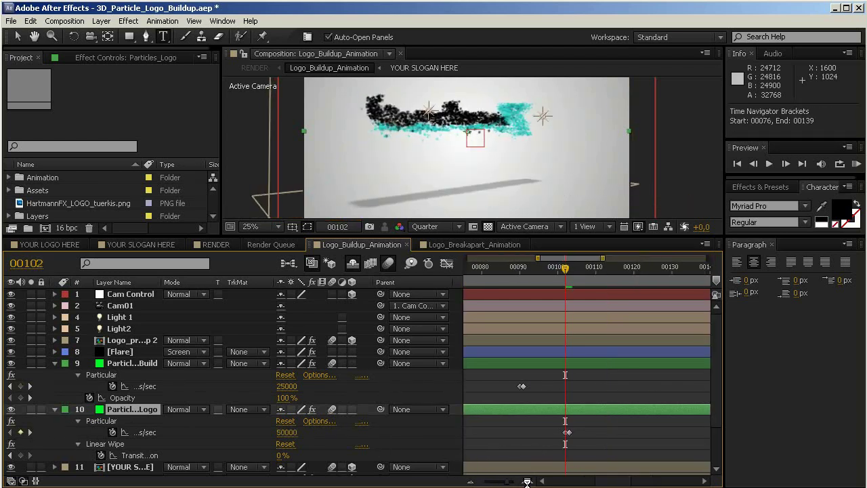
{"action": "left_click", "coordinate": [525, 481]}
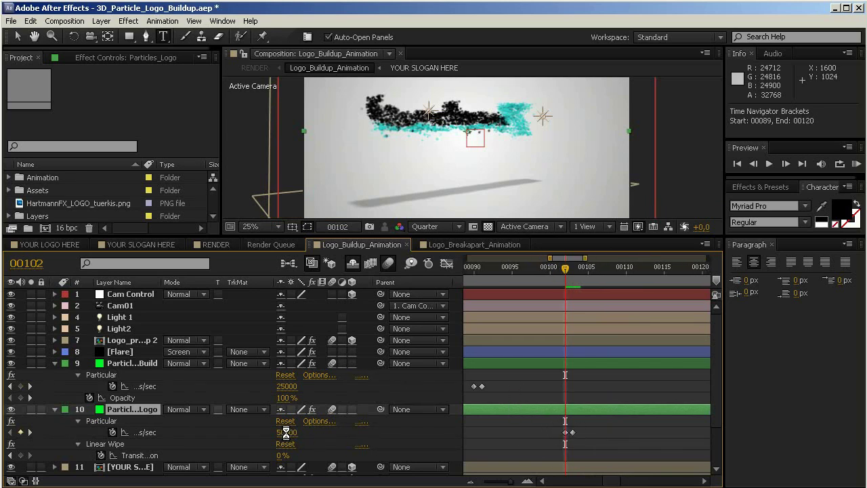
{"action": "left_click", "coordinate": [29, 432]}
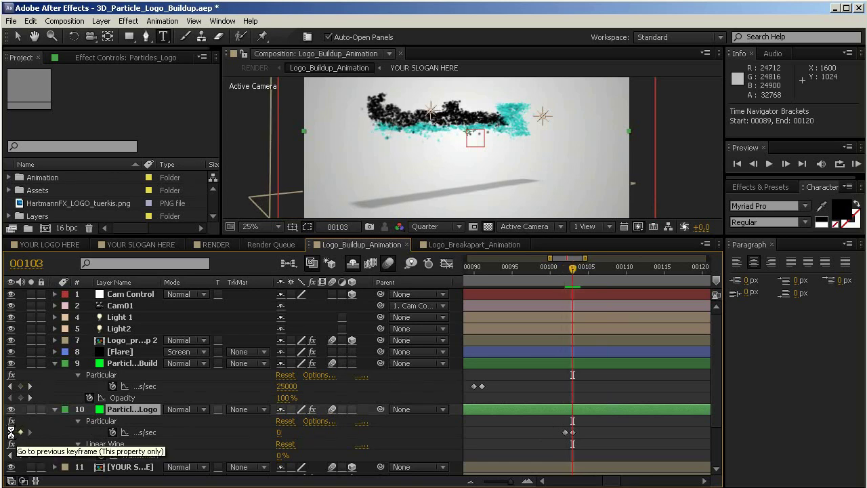
Step: Change Particles_Logo's Particles/sec at frame 102 from 50000 to 25000 and preview frame 112
{"action": "left_click", "coordinate": [10, 432]}
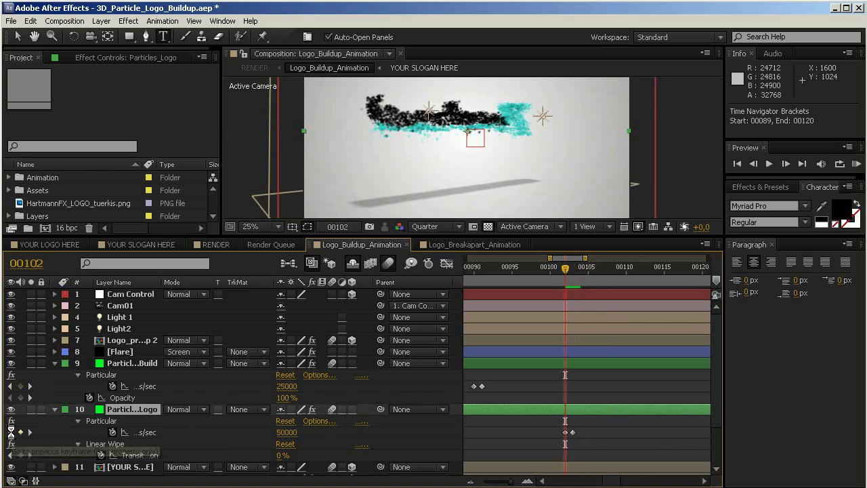
{"action": "left_click", "coordinate": [286, 432]}
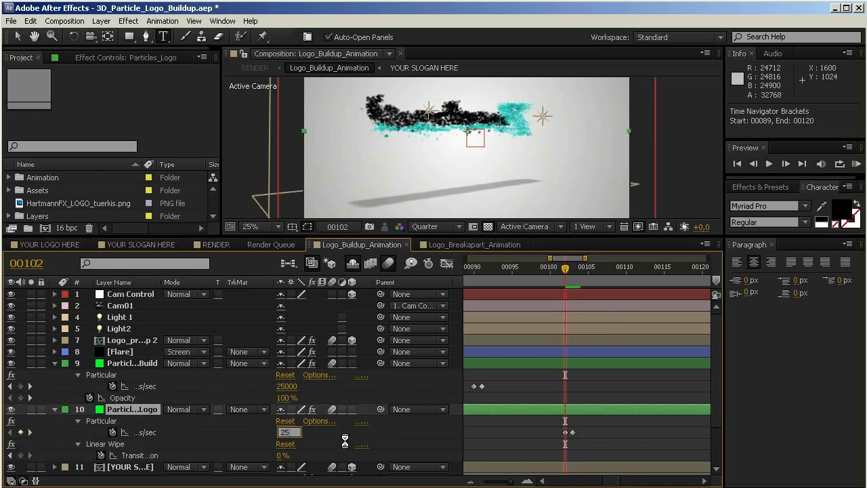
{"action": "type", "text": "25000"}
{"action": "key", "text": "Return"}
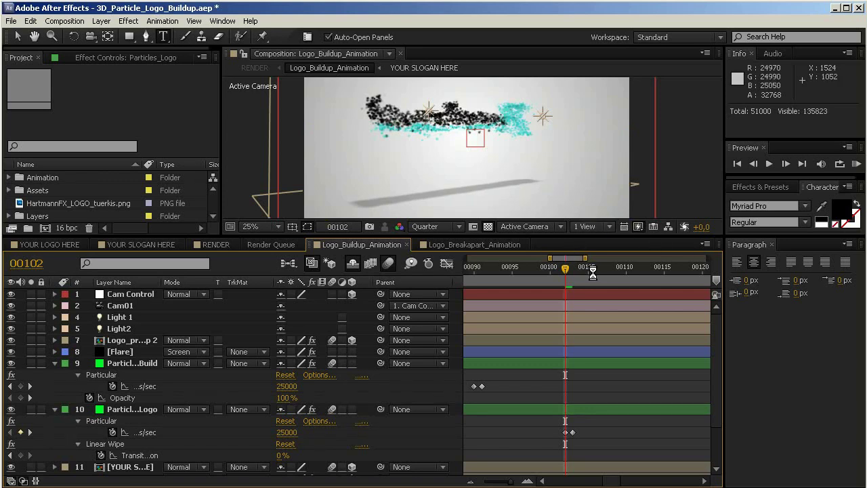
{"action": "left_click", "coordinate": [641, 268]}
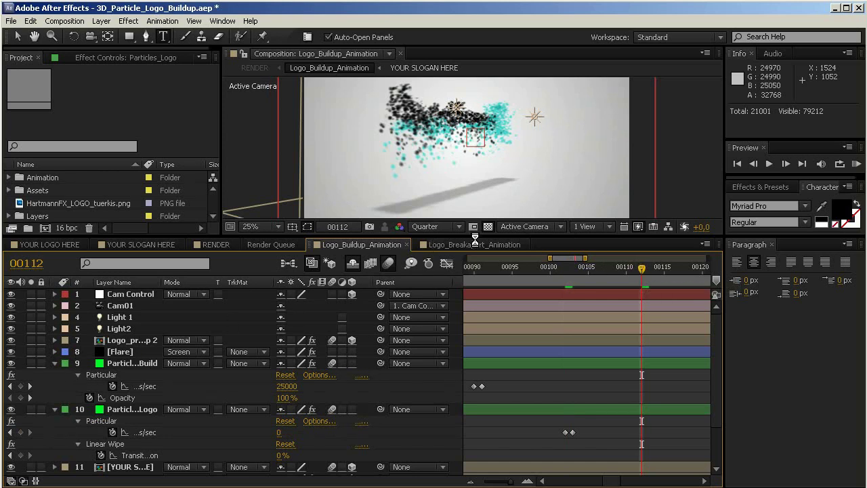
Step: Collapse layers 9 and 10, switch to Logo_Breakapart_Animation, widen layer names, and view frame 8
{"action": "left_click", "coordinate": [55, 363]}
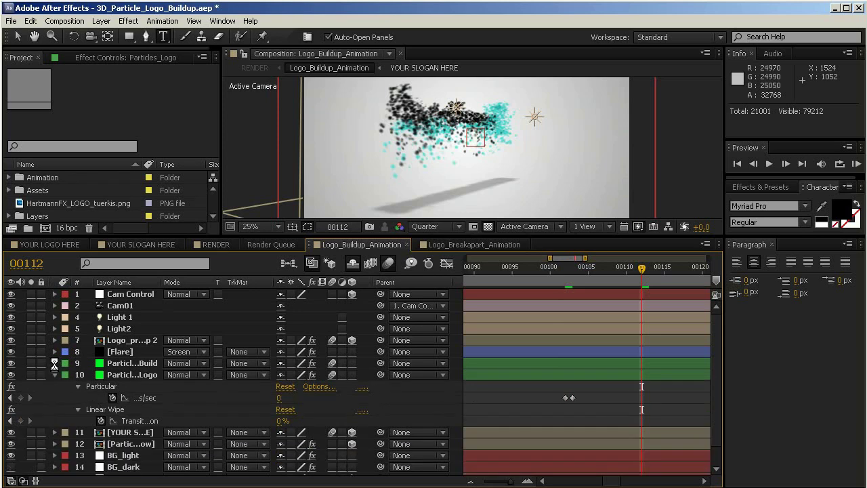
{"action": "left_click", "coordinate": [54, 374]}
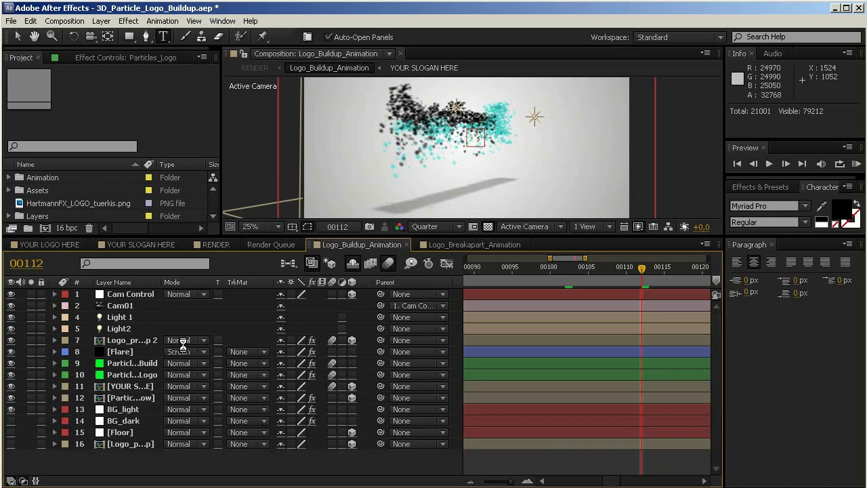
{"action": "left_click", "coordinate": [456, 243]}
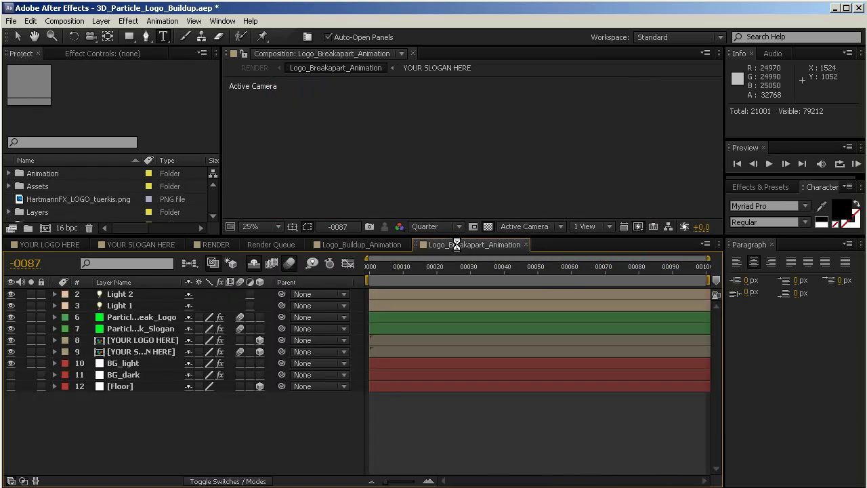
{"action": "left_click", "coordinate": [508, 265]}
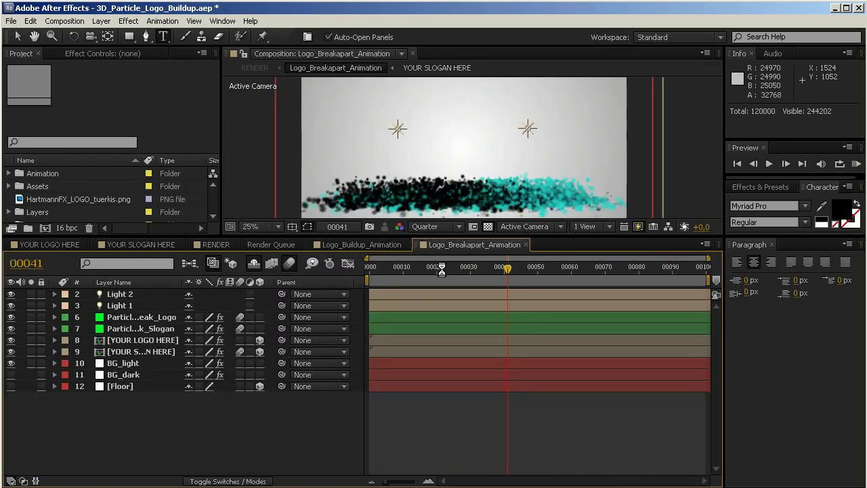
{"action": "left_click", "coordinate": [432, 267]}
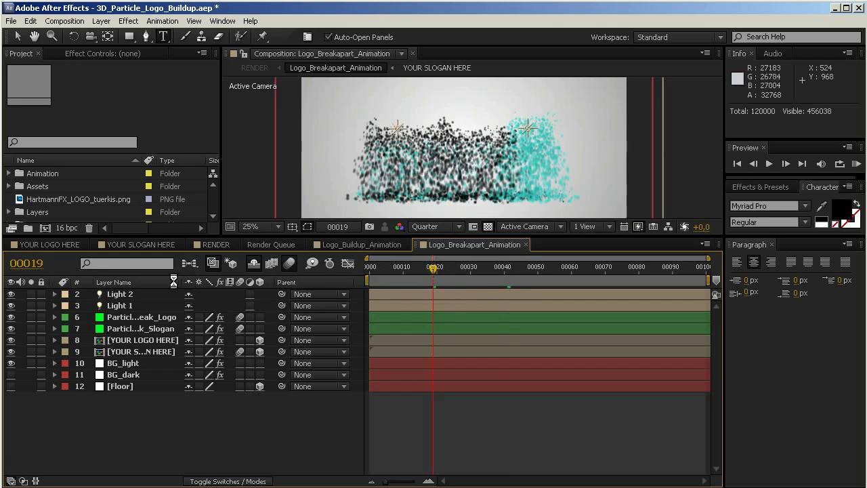
{"action": "left_click_drag", "start_coordinate": [179, 280], "coordinate": [233, 280]}
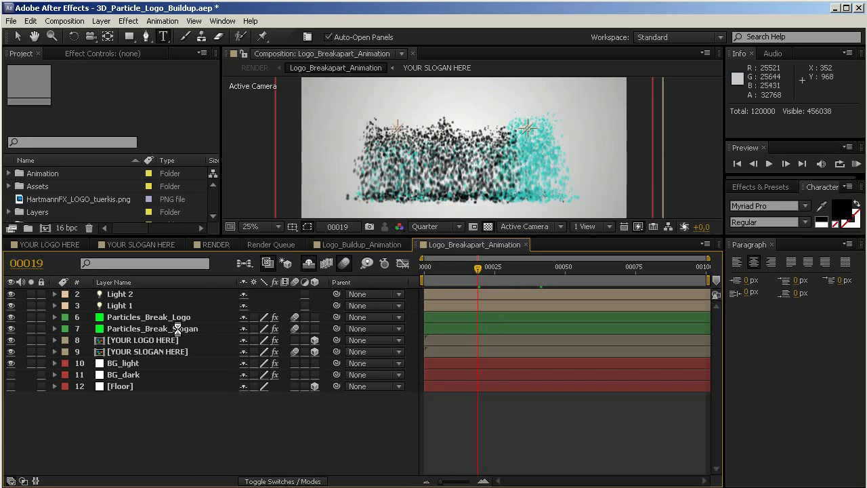
{"action": "left_click", "coordinate": [446, 267]}
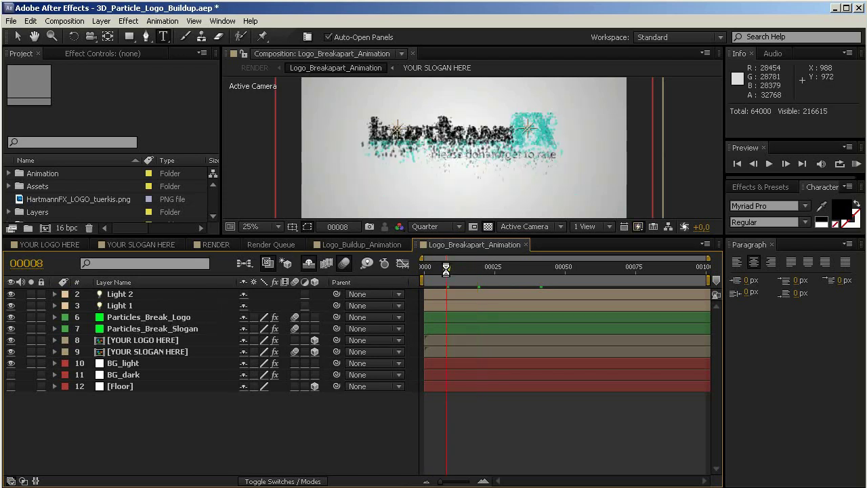
Step: Reveal the keyframes of Particles_Break_Logo and Particles_Break_Slogan and go to frame 14
{"action": "left_click", "coordinate": [481, 267]}
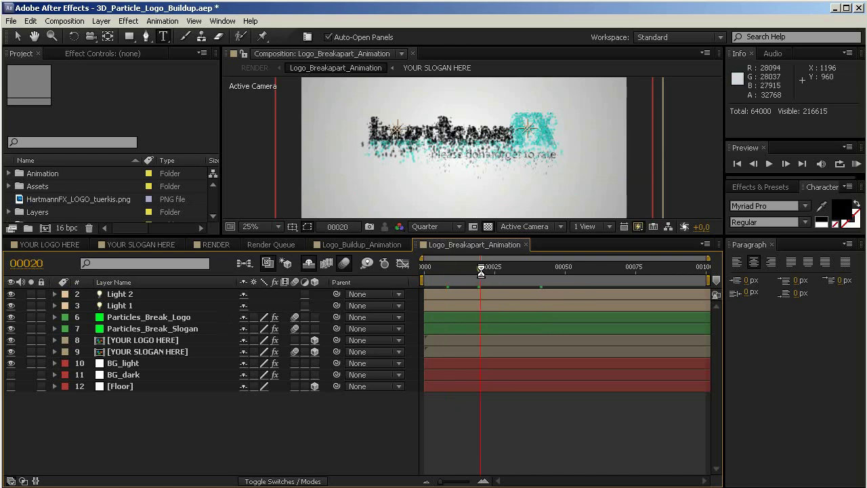
{"action": "left_click", "coordinate": [162, 317]}
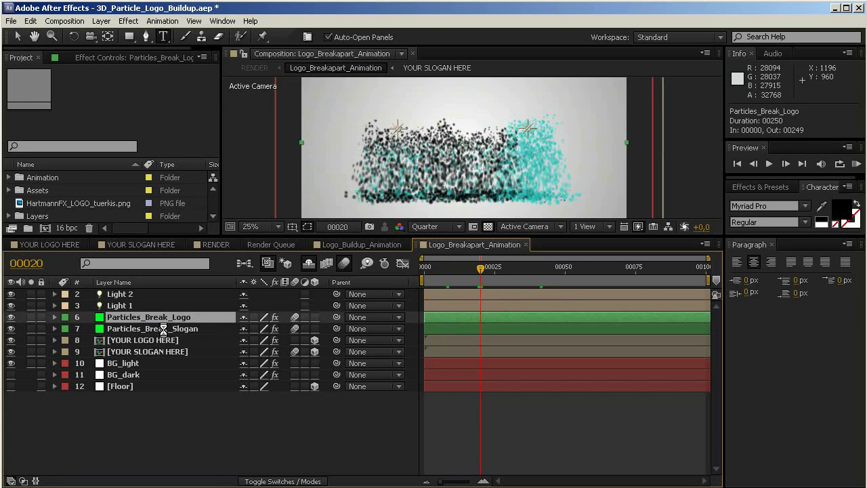
{"action": "left_click", "coordinate": [163, 329], "text": "ctrl"}
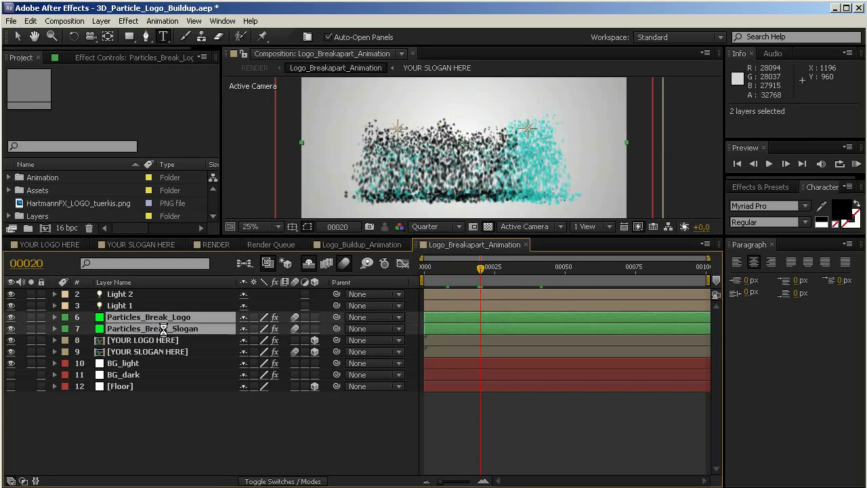
{"action": "key", "text": "u"}
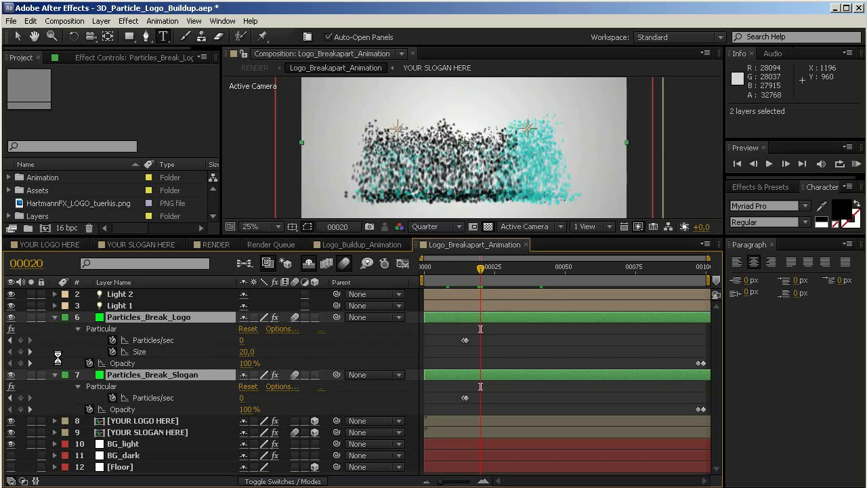
{"action": "left_click", "coordinate": [11, 340]}
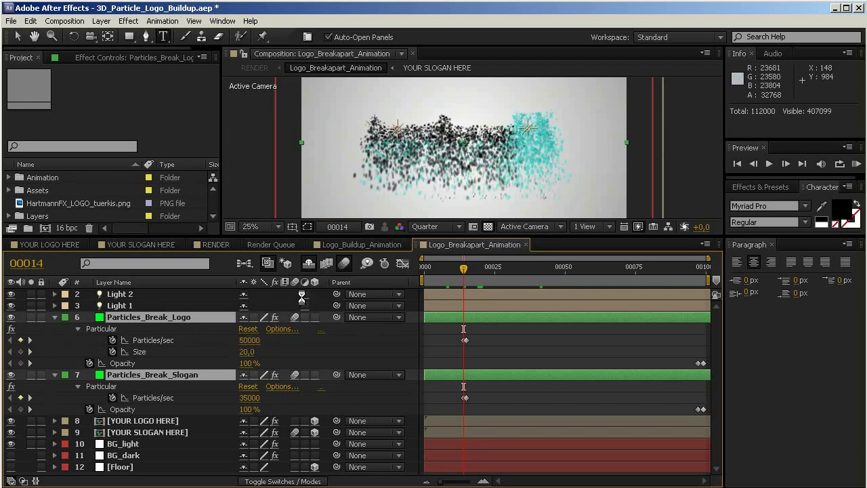
Step: Set Particles/sec to 25000 for the logo and 15000 for the slogan, then check frame 25
{"action": "left_click", "coordinate": [251, 339]}
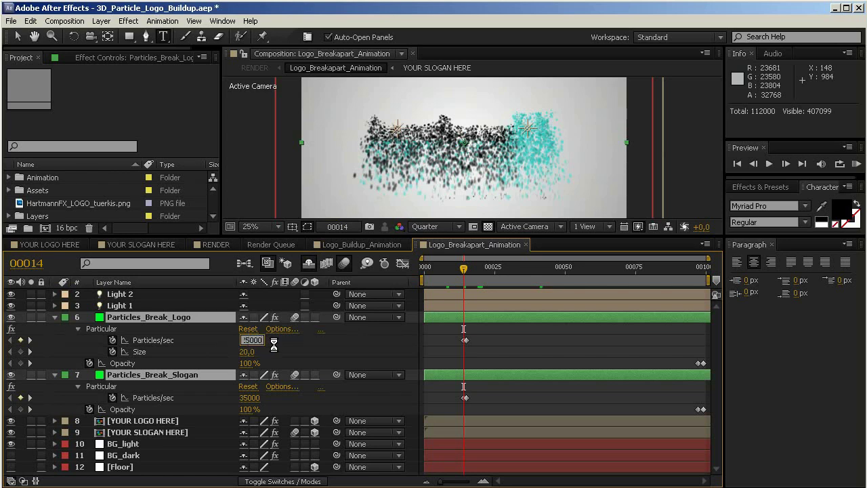
{"action": "left_click", "coordinate": [273, 343]}
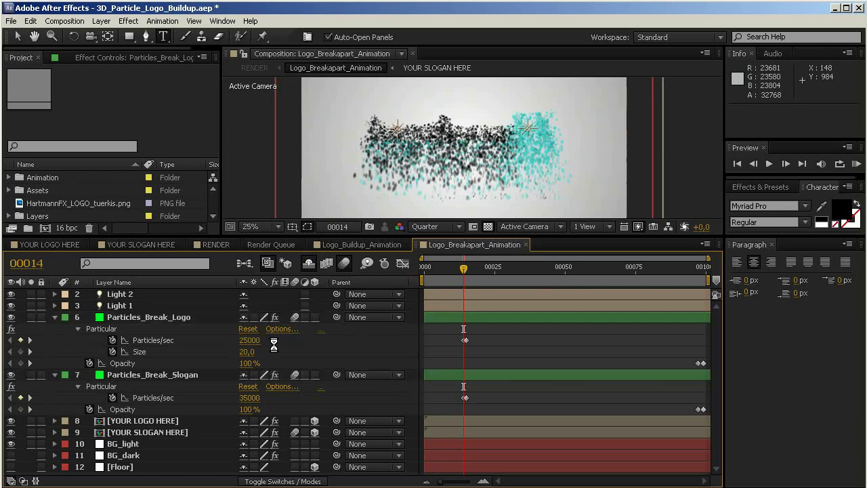
{"action": "left_click", "coordinate": [251, 398]}
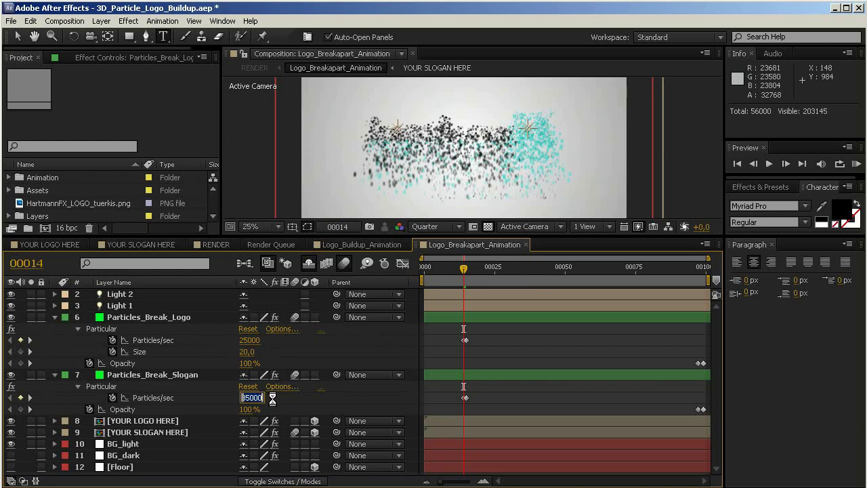
{"action": "type", "text": "15000"}
{"action": "key", "text": "Return"}
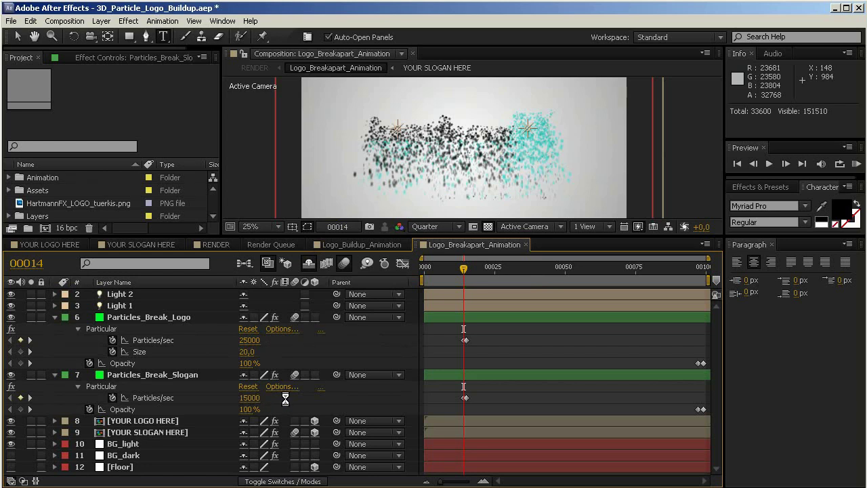
{"action": "left_click", "coordinate": [495, 269]}
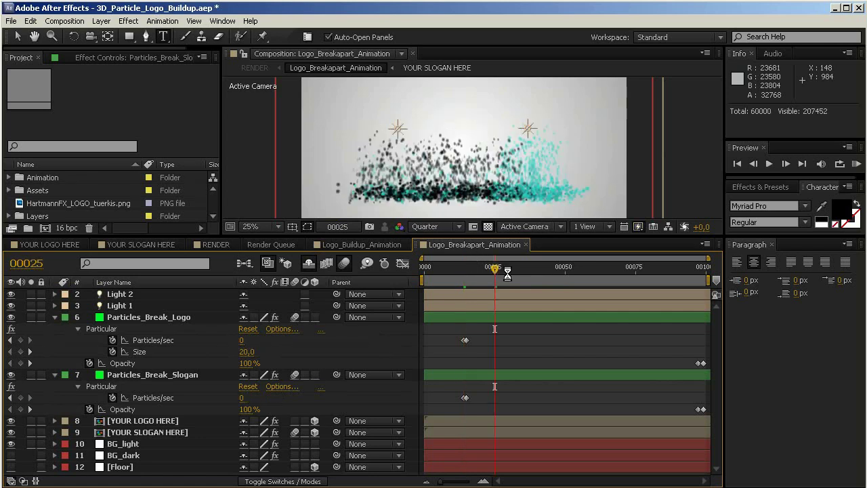
Step: Collapse the break-apart particle layers, return to RENDER, and preview frames 159 and 134
{"action": "left_click", "coordinate": [55, 317]}
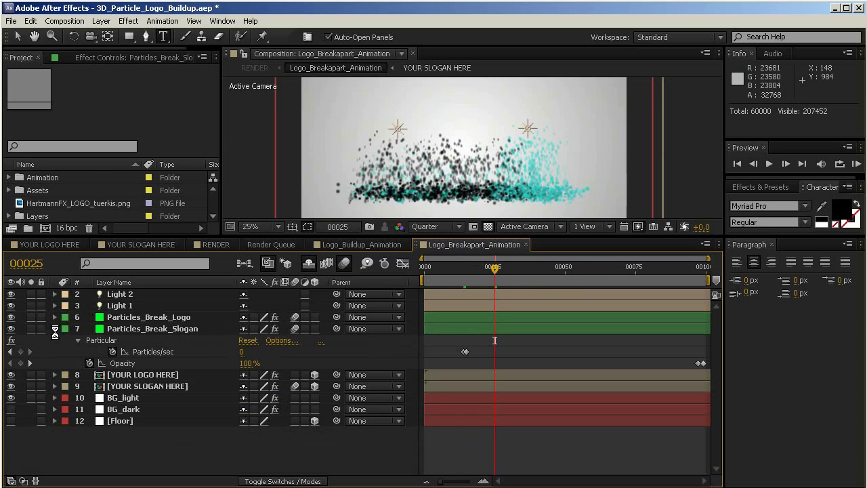
{"action": "left_click", "coordinate": [55, 328]}
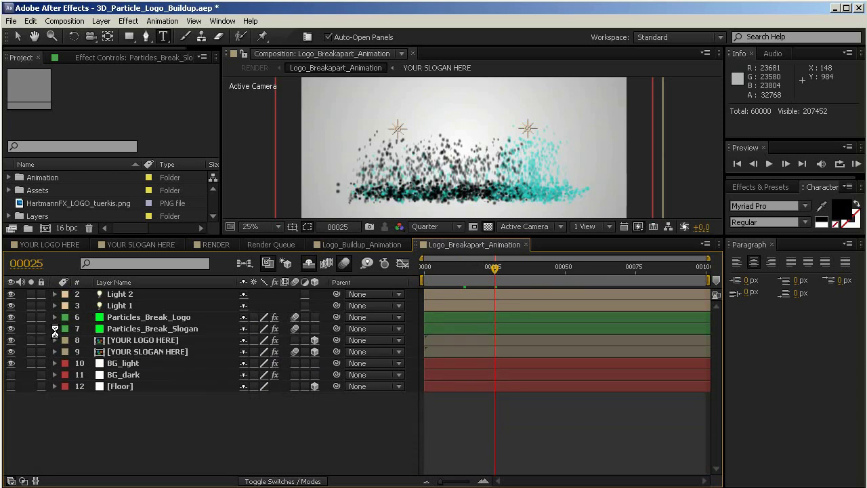
{"action": "left_click", "coordinate": [208, 244]}
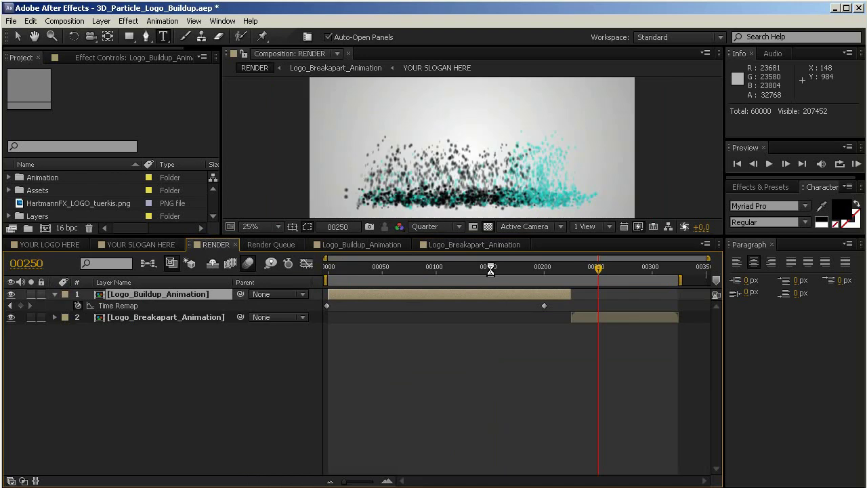
{"action": "left_click", "coordinate": [500, 267]}
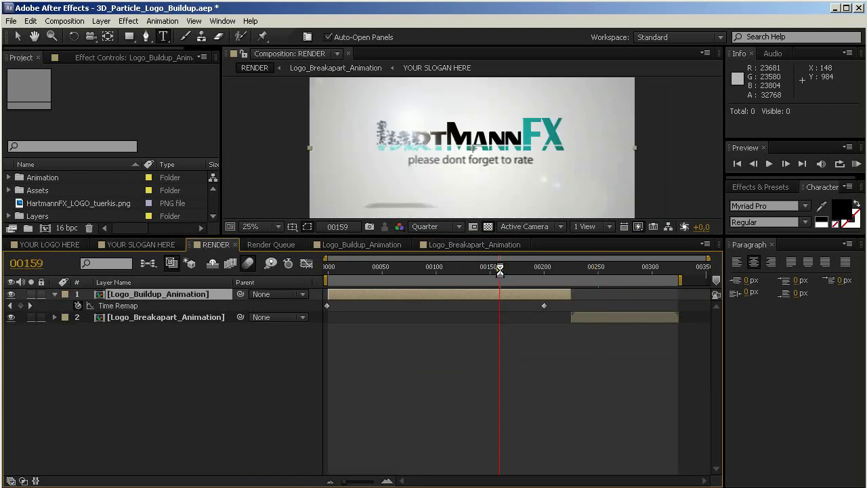
{"action": "left_click", "coordinate": [471, 267]}
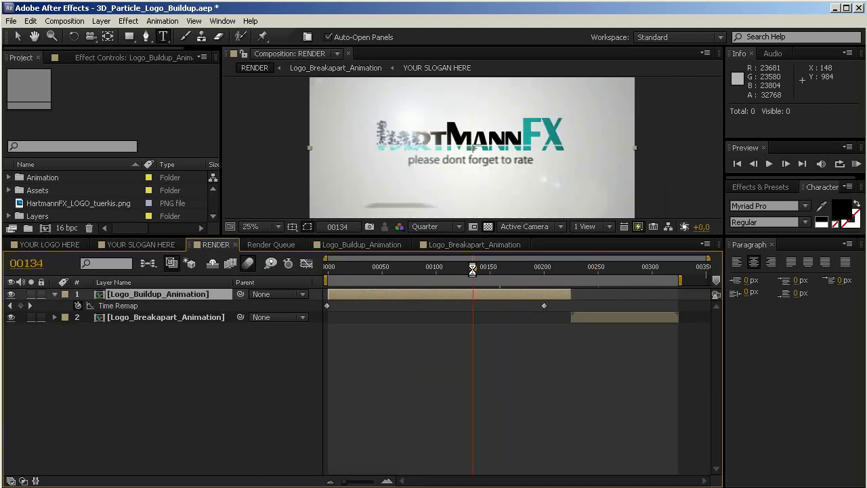